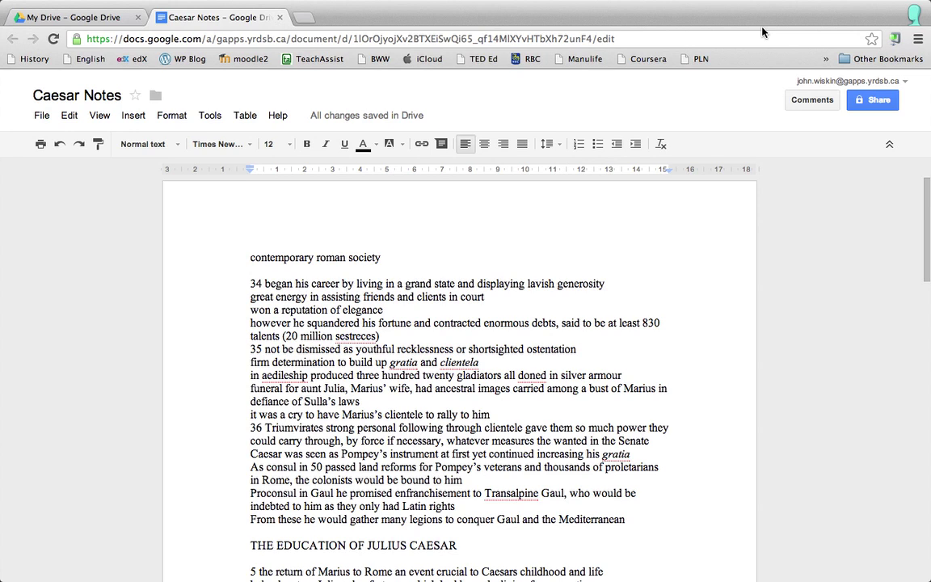
# - Open the document's sharing settings and close them without changes
pyautogui.click(875, 101)
pyautogui.press('Escape')
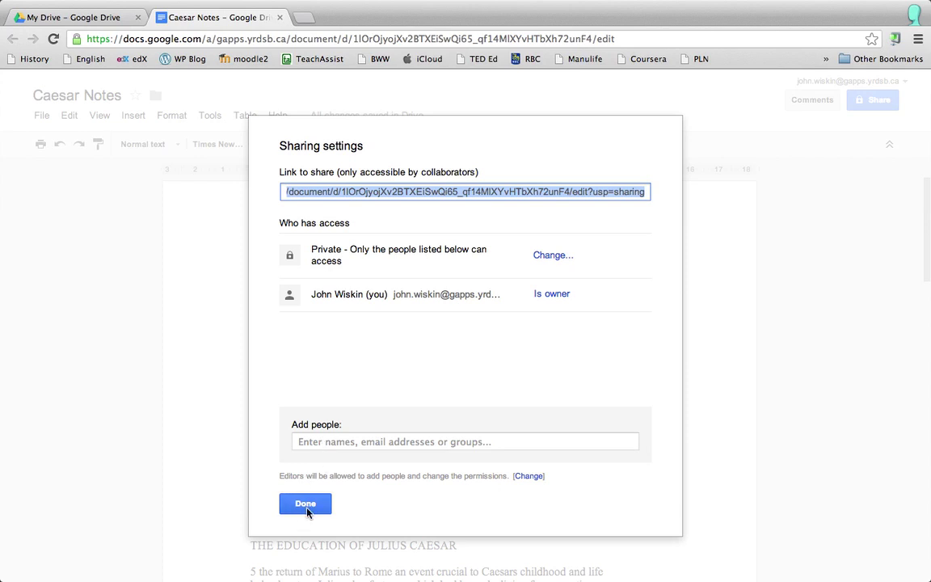
pyautogui.click(307, 504)
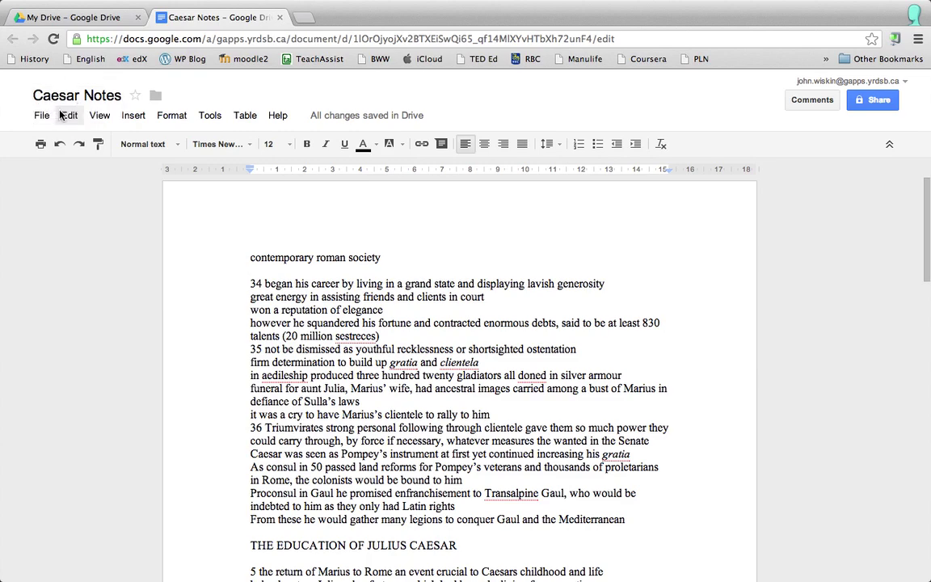
# - Scroll through the Caesar Notes, then open the Research side panel from the Tools menu
pyautogui.scroll(-20, 161, 262)
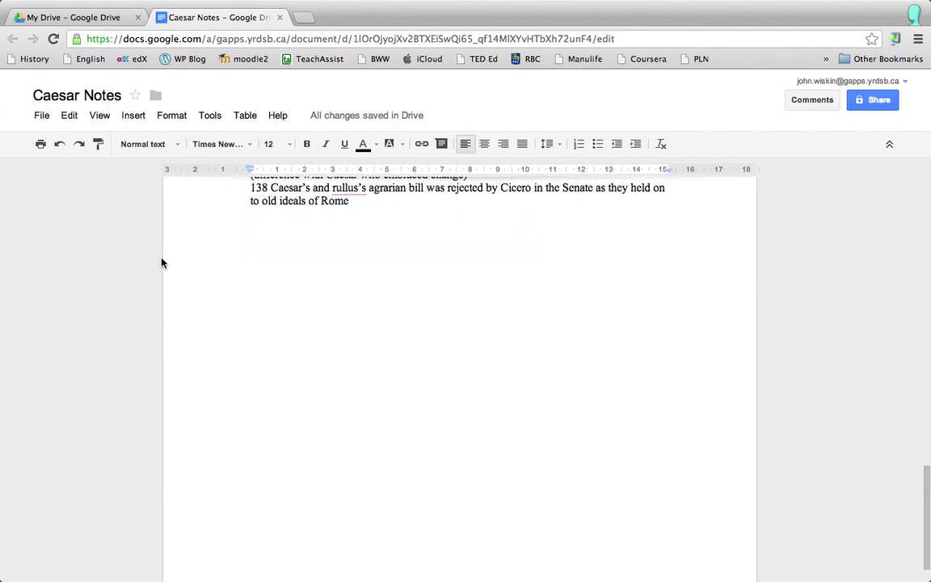
pyautogui.scroll(10, 161, 262)
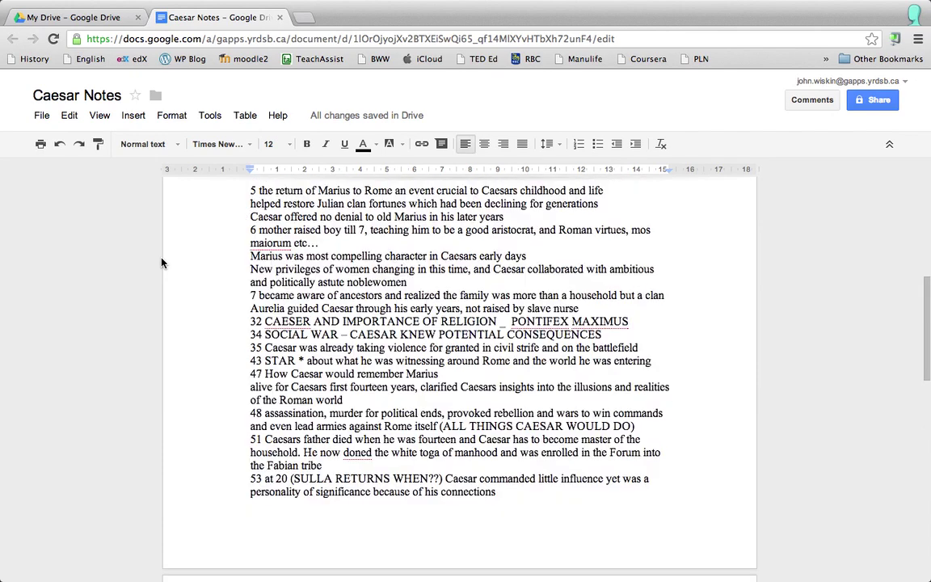
pyautogui.scroll(5, 162, 262)
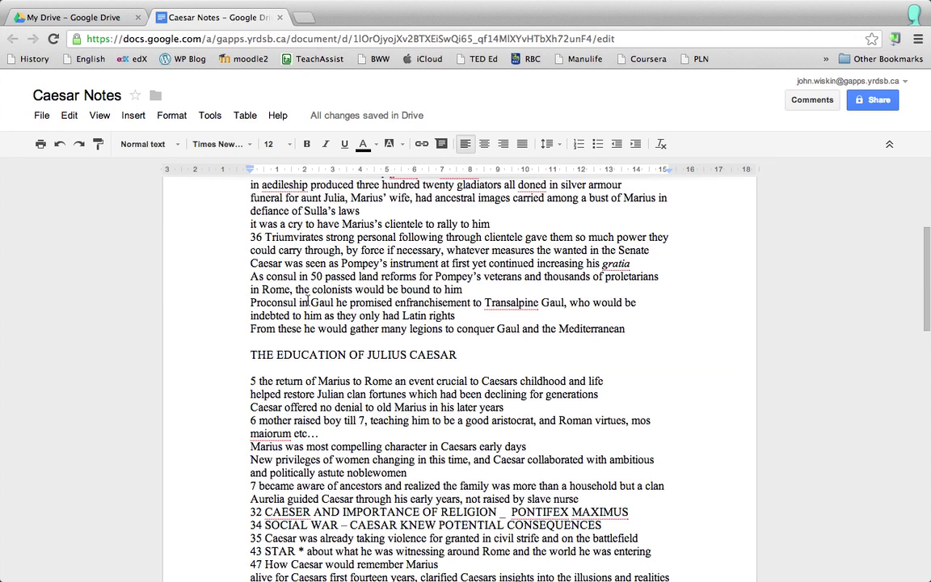
pyautogui.click(211, 116)
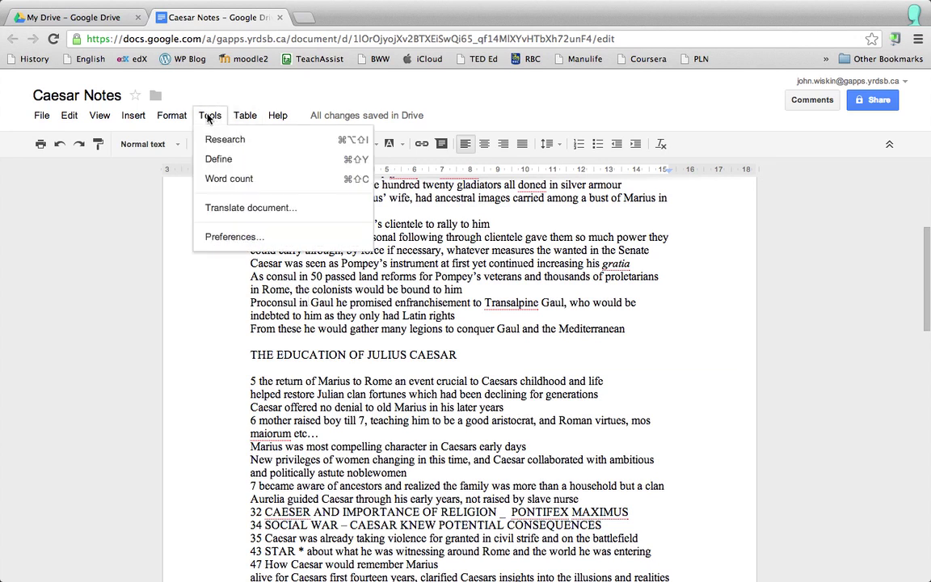
pyautogui.click(226, 140)
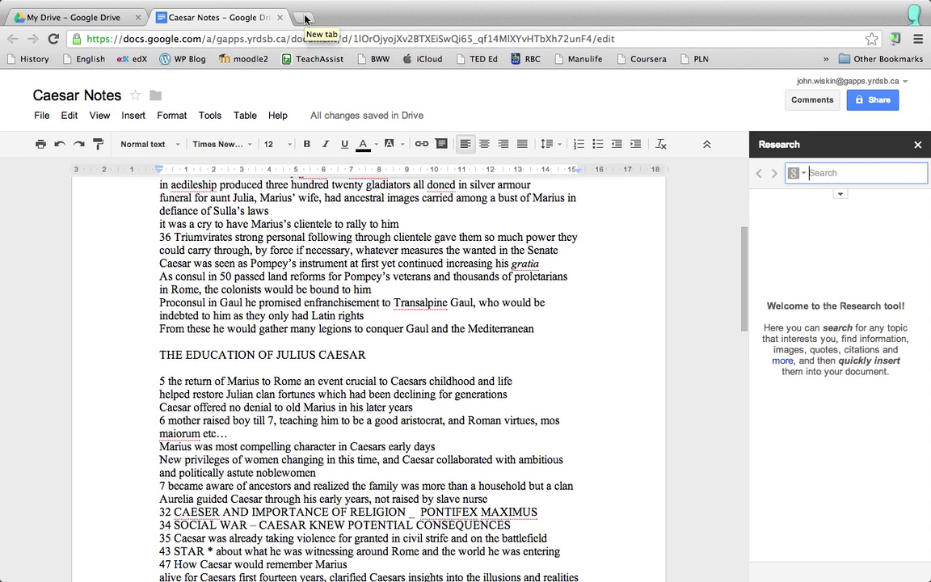
# - Search the Research panel for 'caesar quotes'
pyautogui.click(797, 175)
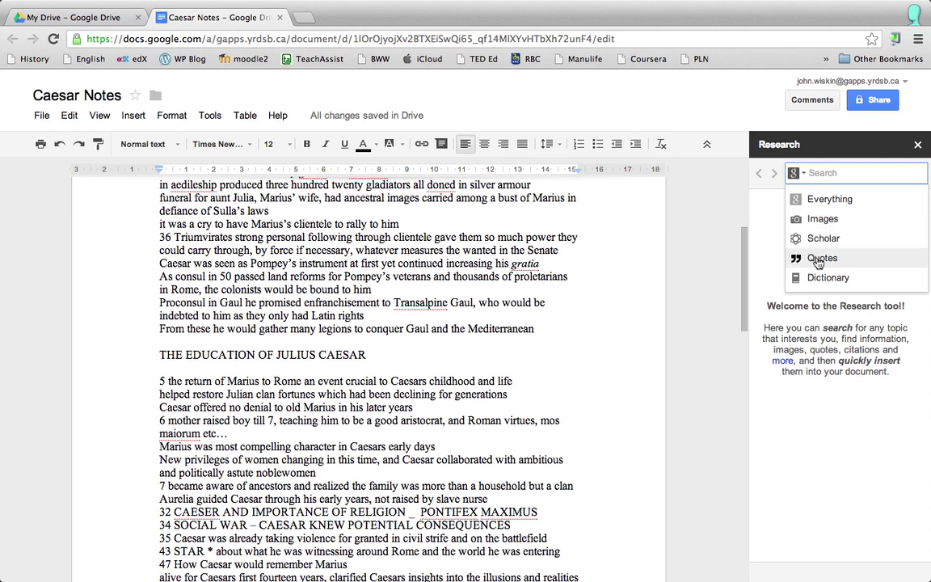
pyautogui.click(400, 224)
pyautogui.scroll(-8, 405, 253)
pyautogui.scroll(-12, 408, 253)
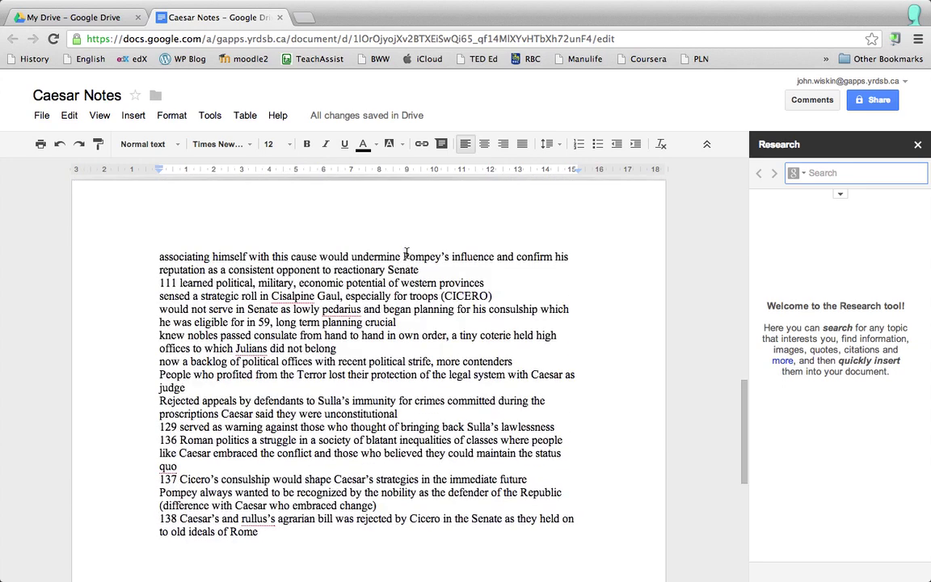
pyautogui.click(815, 171)
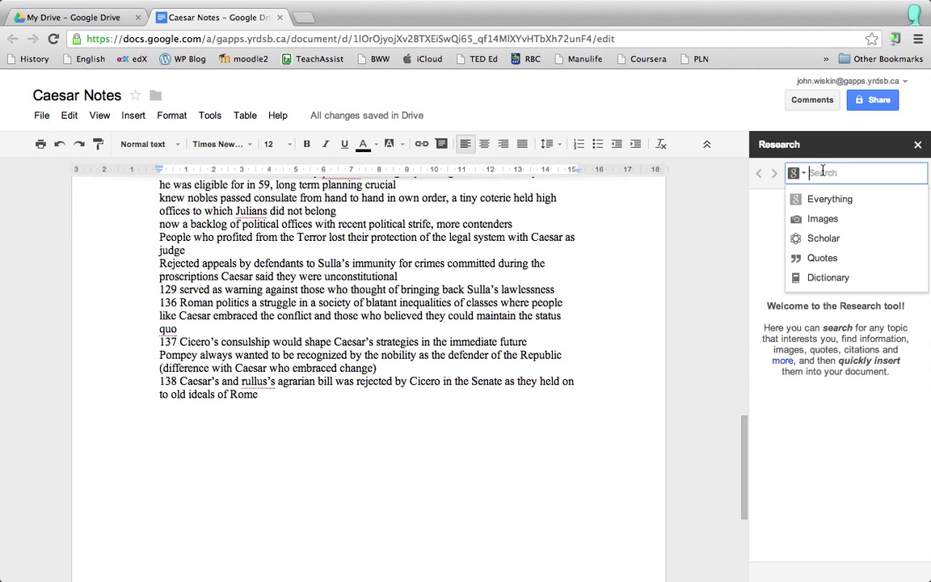
pyautogui.write('caesar quotes')
pyautogui.press('Return')
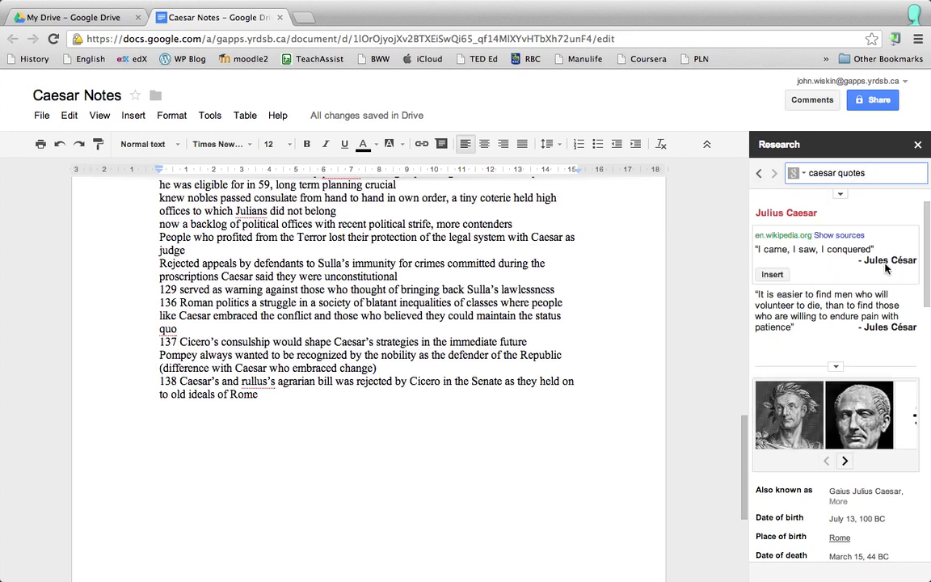
# - Switch the search type to Quotes and search 'julius caesar' to list 13 quotes
pyautogui.click(800, 175)
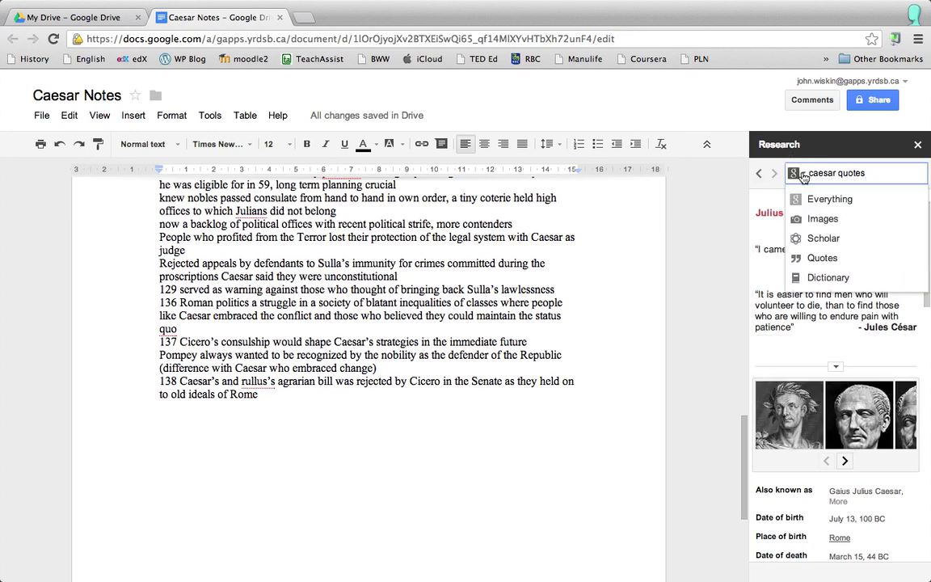
pyautogui.click(767, 257)
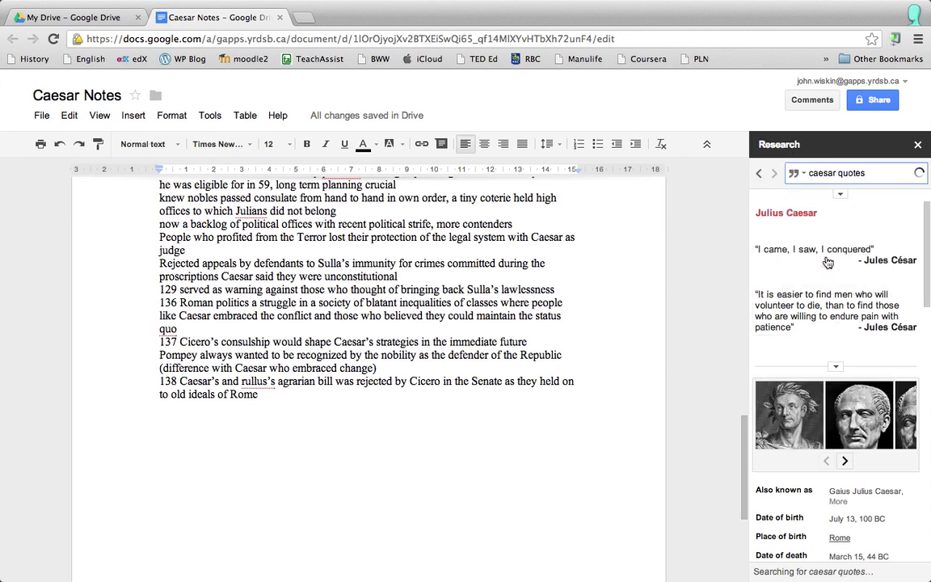
pyautogui.moveTo(879, 173); pyautogui.dragTo(774, 173)
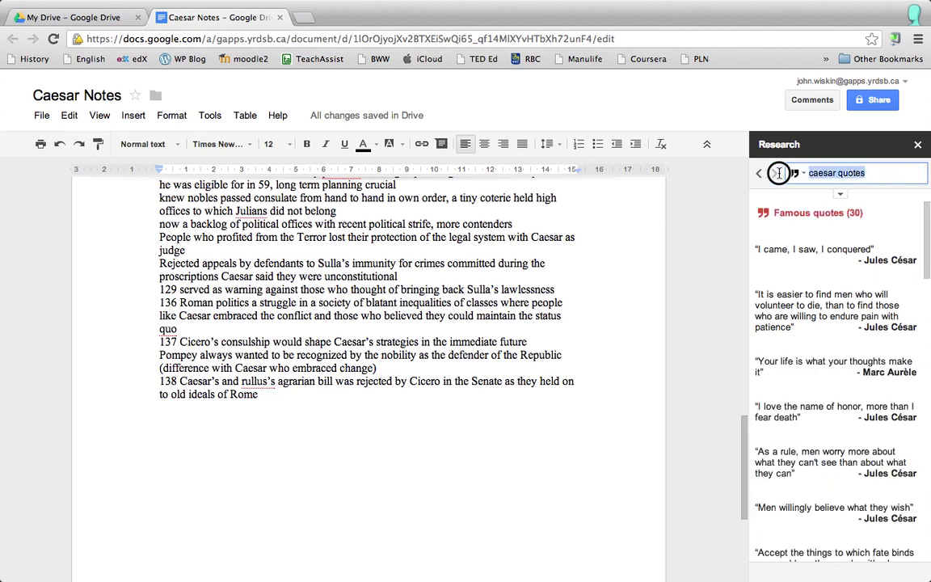
pyautogui.write('julius caesar')
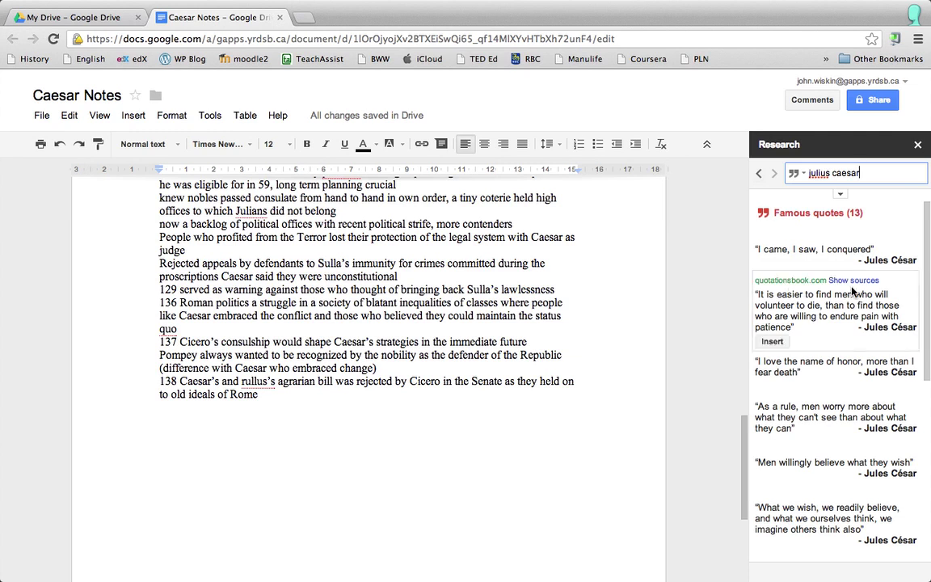
pyautogui.scroll(-2, 794, 286)
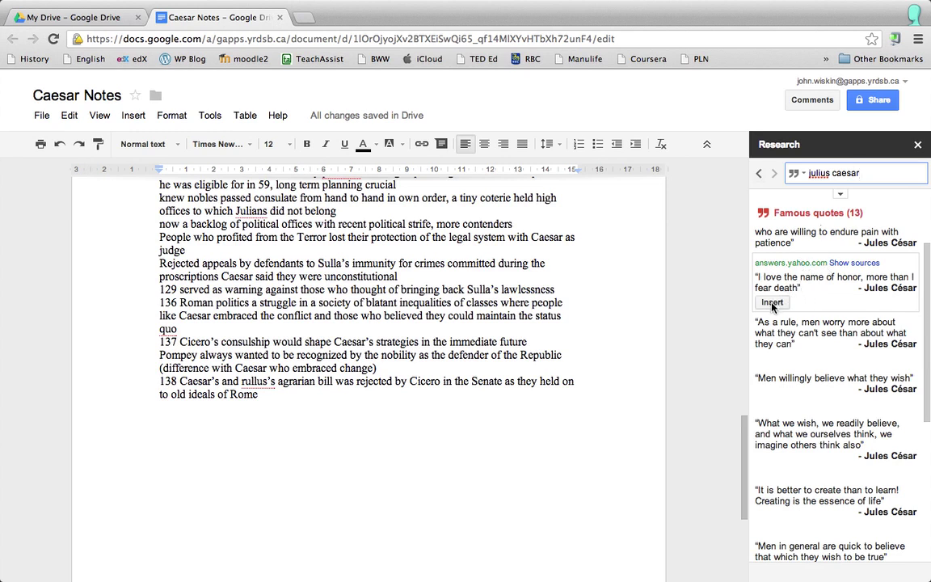
# - Insert the honor quote with its footnote citation and add a blank line after Sulla's laws
pyautogui.click(774, 304)
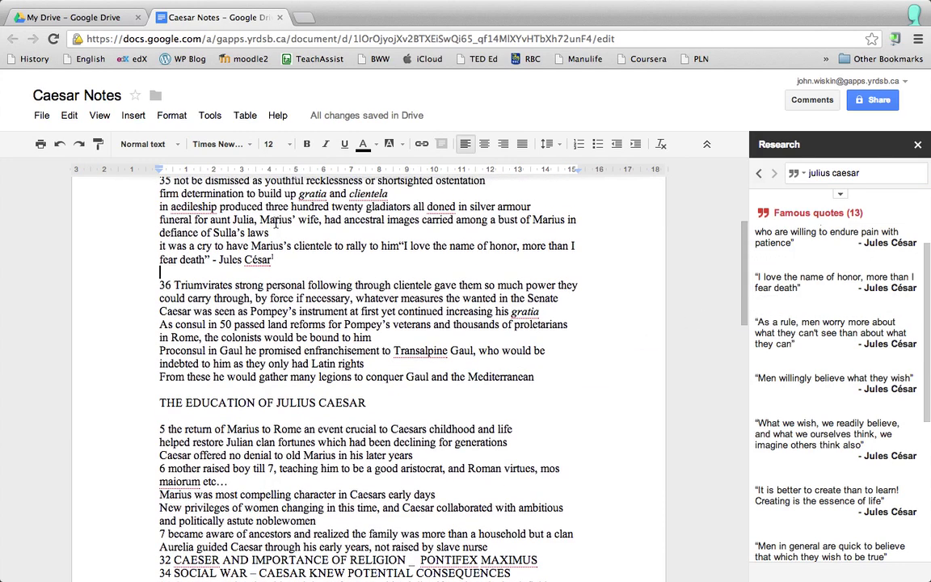
pyautogui.click(271, 232)
pyautogui.press('Return')
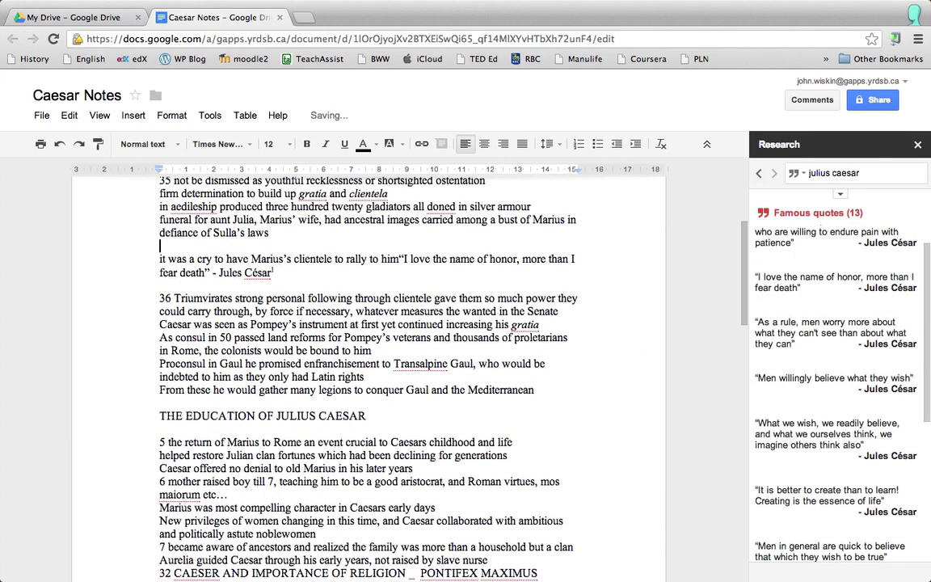
# - Move 'I love the name of honor, more than I fear death' onto its own line
pyautogui.click(398, 256)
pyautogui.press('Return')
pyautogui.press('Return')
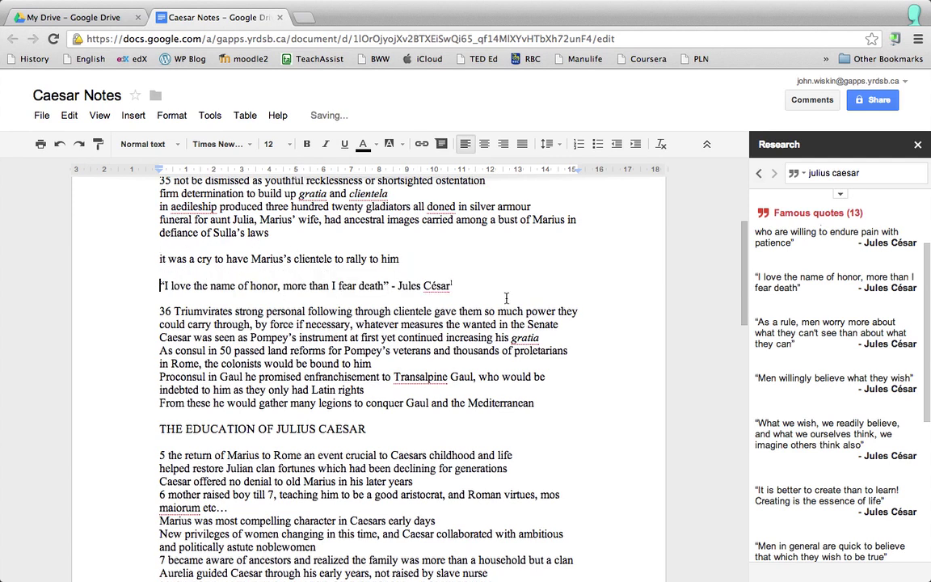
pyautogui.scroll(-5, 506, 299)
pyautogui.scroll(3, 506, 299)
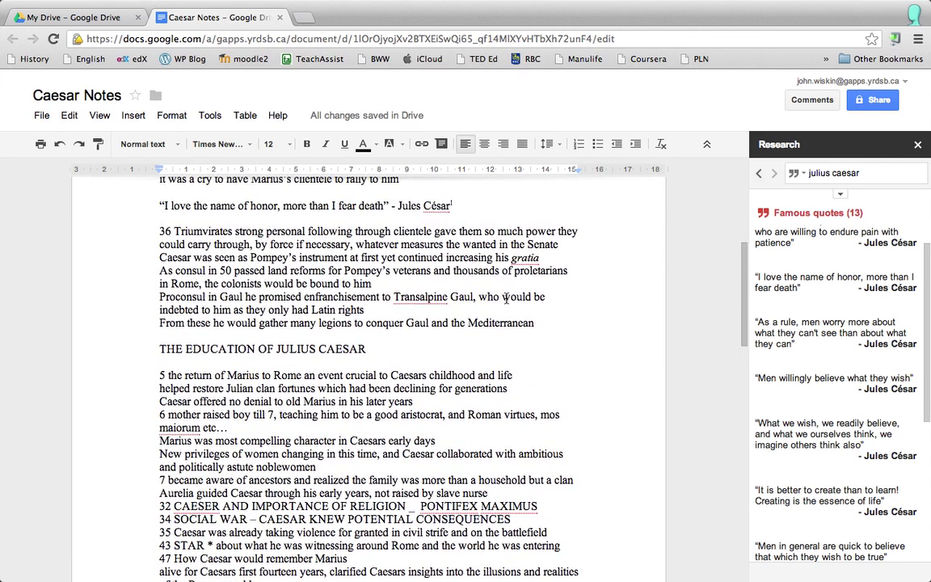
pyautogui.click(454, 205)
pyautogui.scroll(-5, 367, 226)
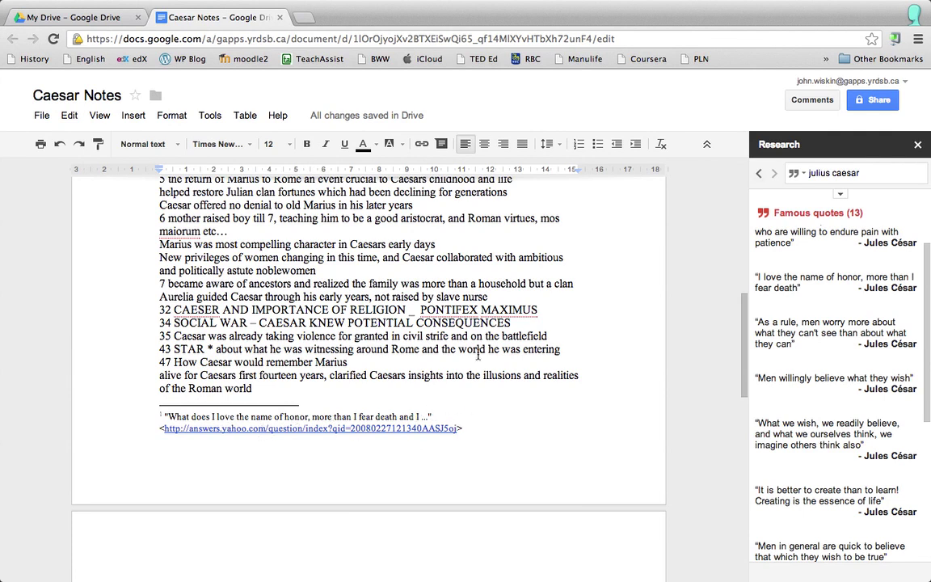
pyautogui.scroll(-15, 412, 267)
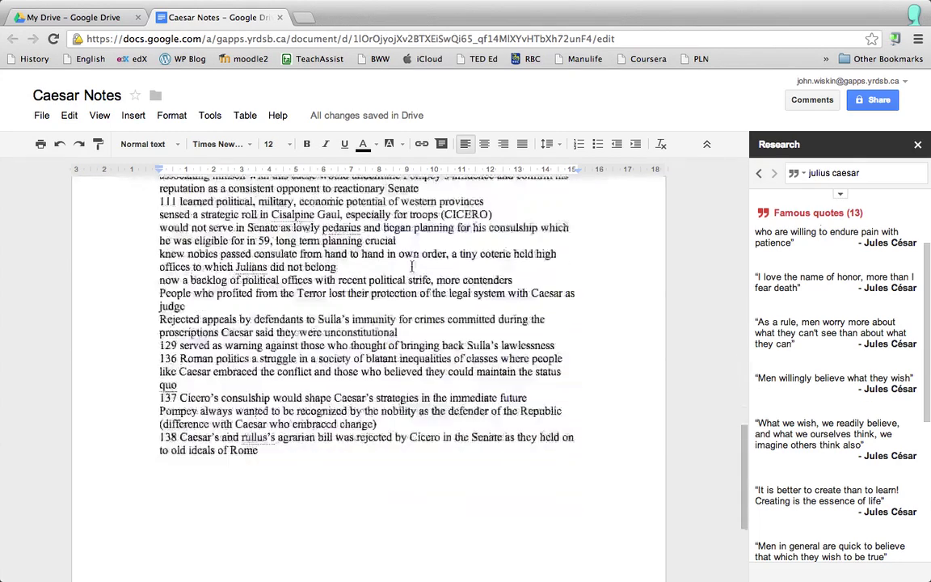
# - Add a line below the last note and insert the 'Men in general are quick to believe…' quote with footnote 2
pyautogui.click(289, 257)
pyautogui.press('Return')
pyautogui.scroll(-5, 804, 376)
pyautogui.moveTo(804, 375)
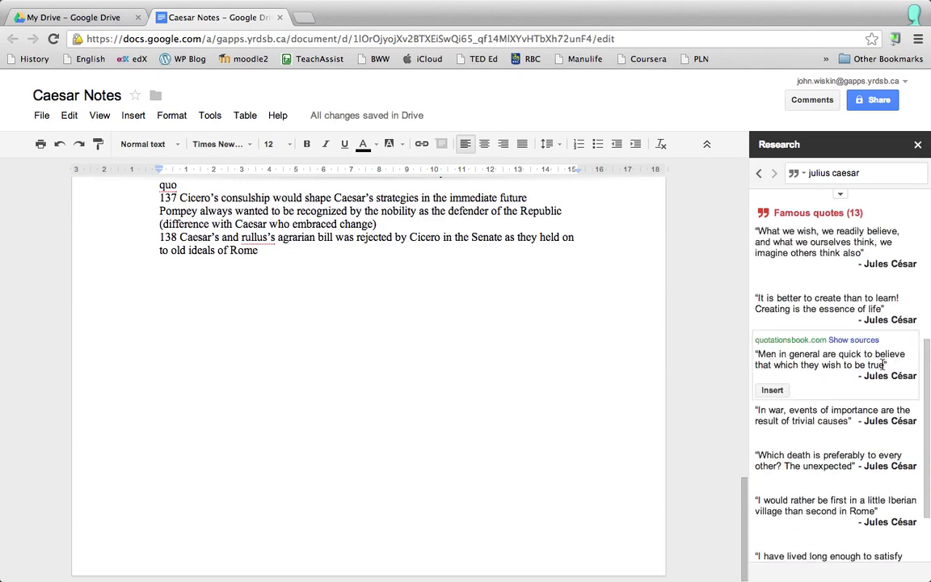
pyautogui.click(772, 391)
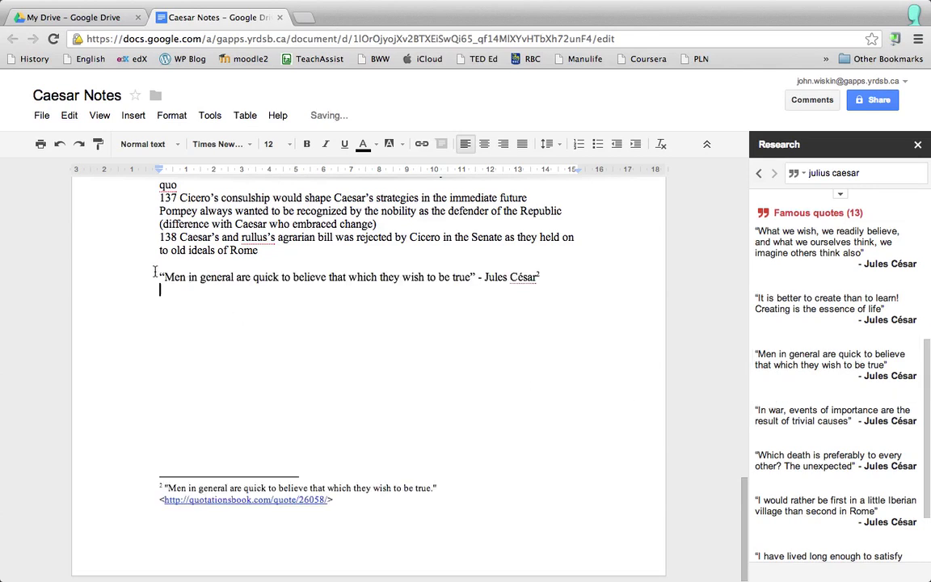
pyautogui.moveTo(159, 277); pyautogui.dragTo(547, 277)
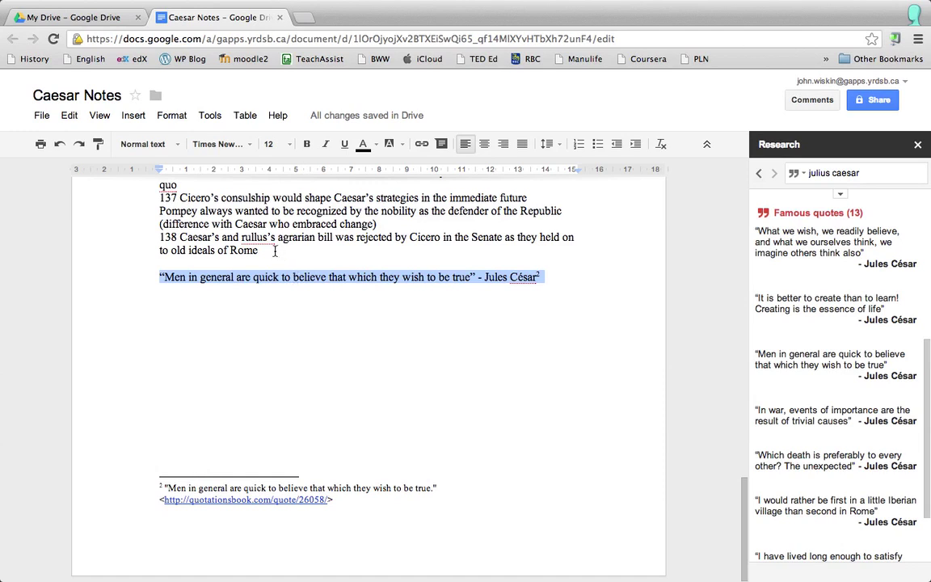
# - Add two lines after 'Rome' and insert the footnoted 'I would rather be first in a little Iberian village' quote
pyautogui.click(269, 252)
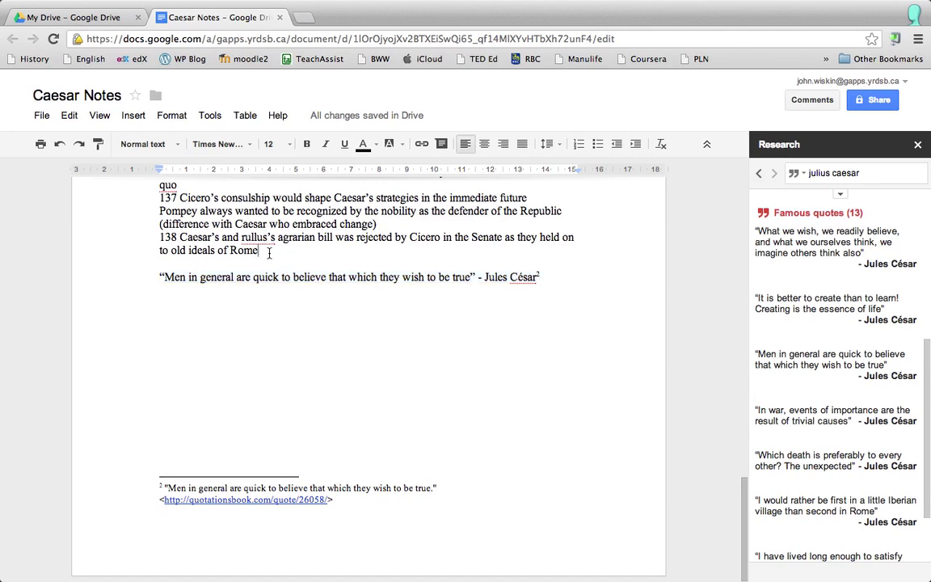
pyautogui.press('Return')
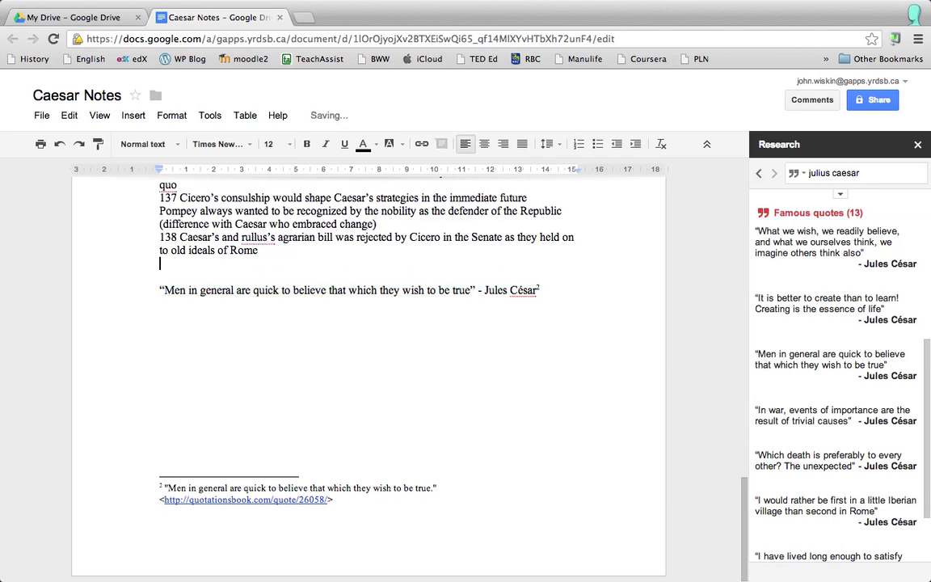
pyautogui.press('Return')
pyautogui.scroll(-2, 861, 365)
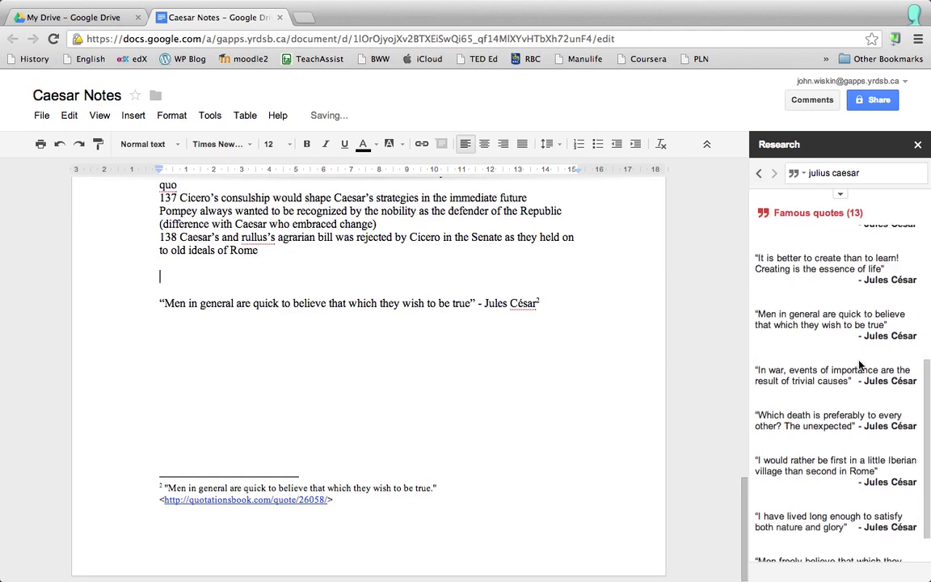
pyautogui.scroll(-2, 861, 365)
pyautogui.moveTo(796, 429)
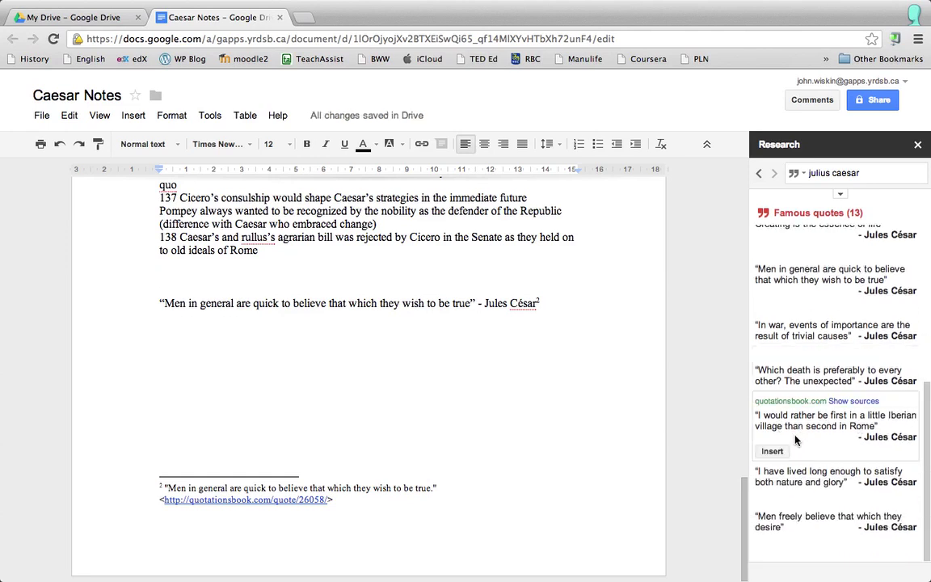
pyautogui.click(772, 451)
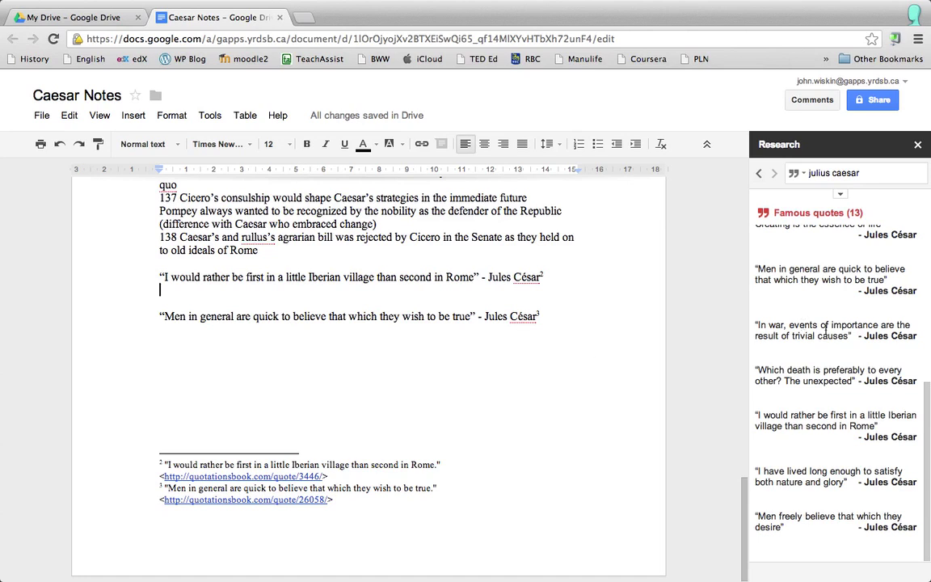
# - Switch the Research search type from Quotes to Everything
pyautogui.scroll(4, 824, 365)
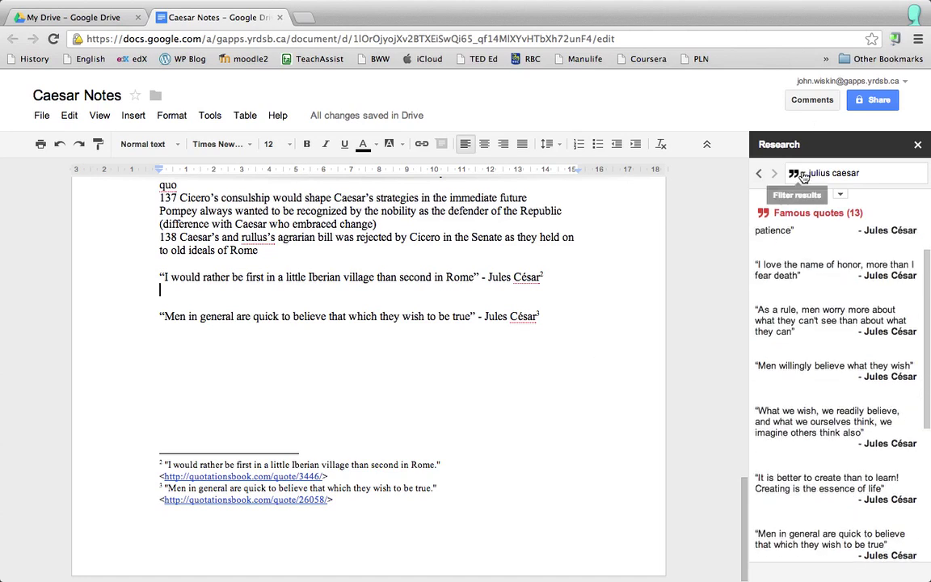
pyautogui.click(796, 173)
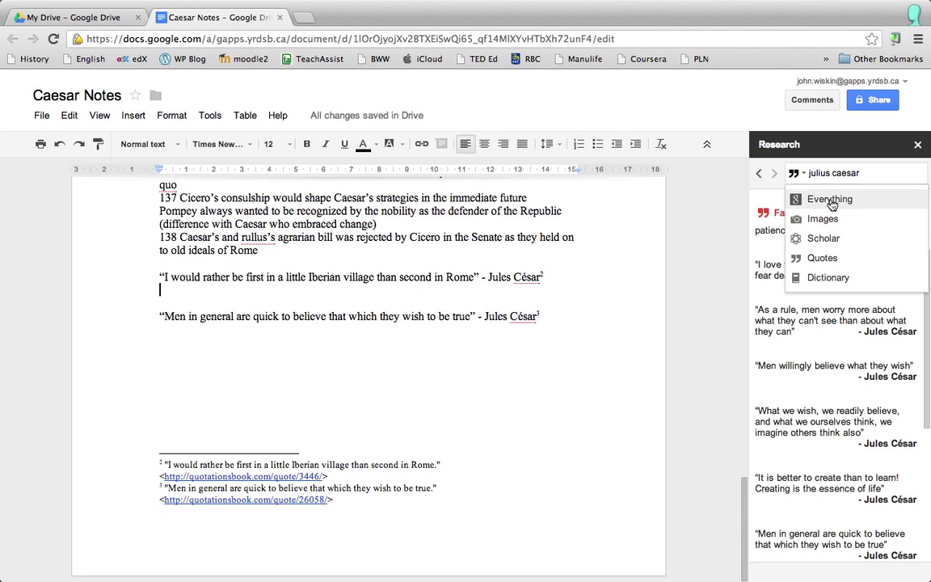
pyautogui.click(830, 202)
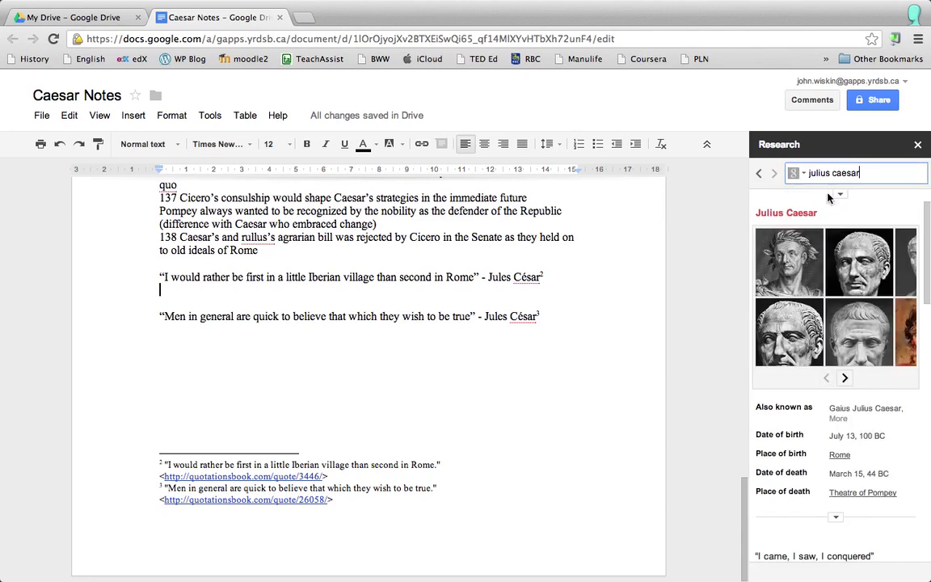
pyautogui.click(796, 173)
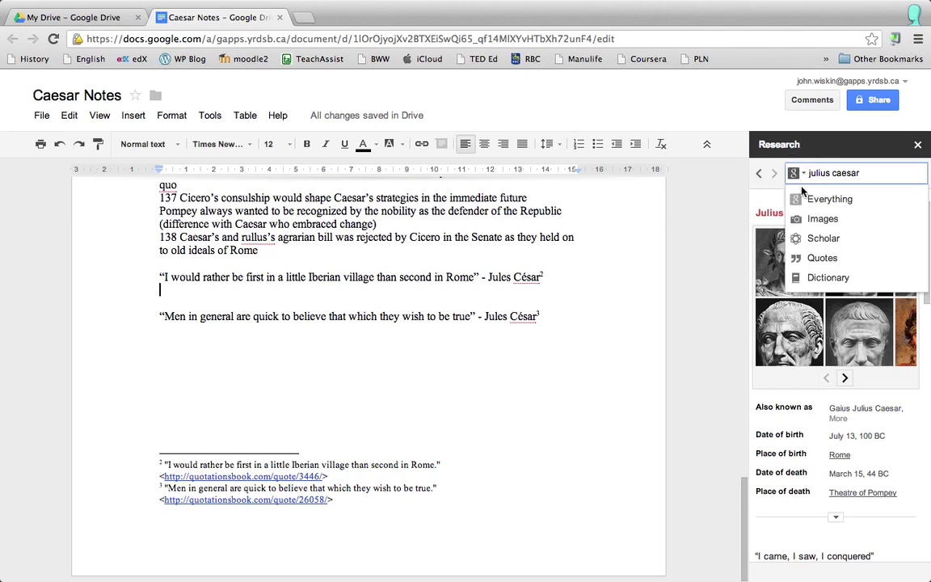
pyautogui.click(832, 224)
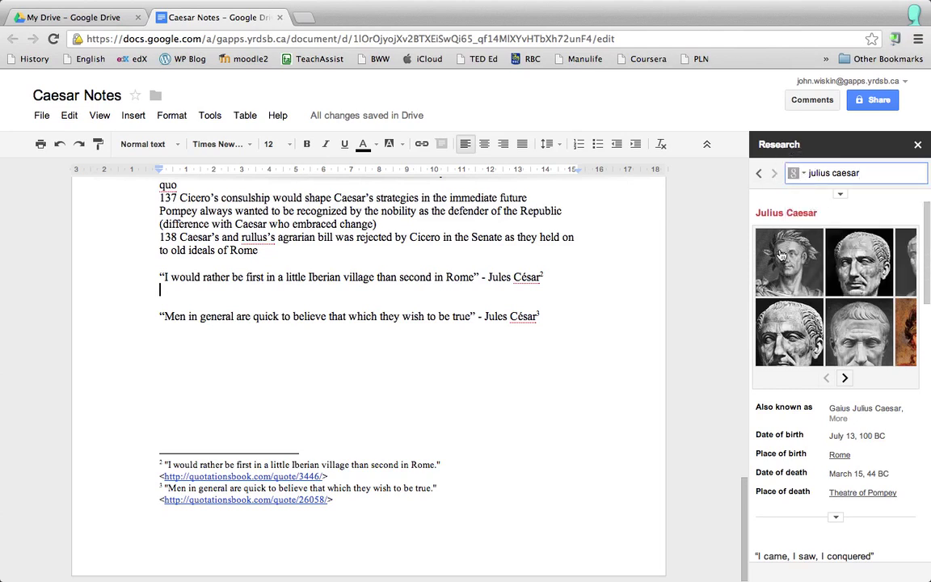
# - Browse the julius caesar web results, expanding and collapsing the extra facts, then leave full screen
pyautogui.scroll(-5, 801, 319)
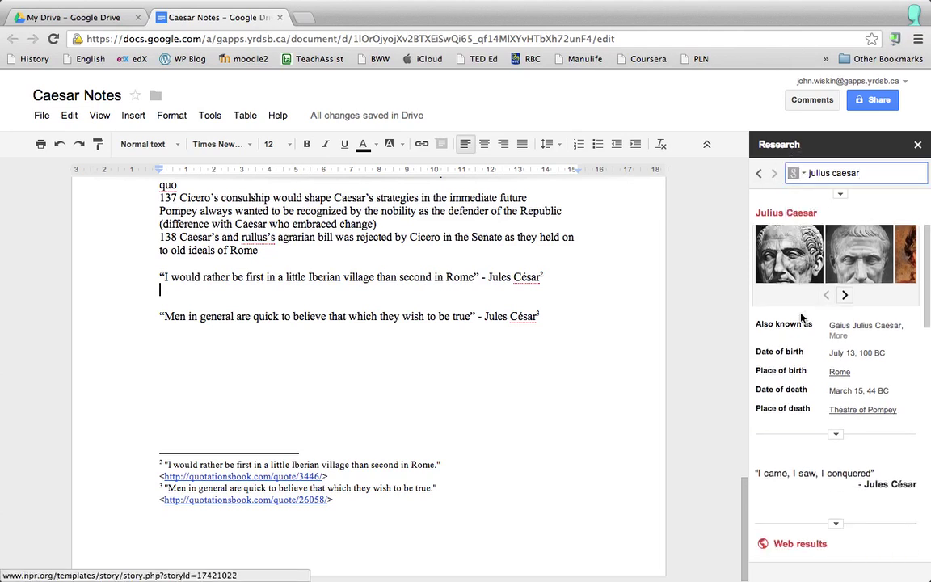
pyautogui.click(843, 316)
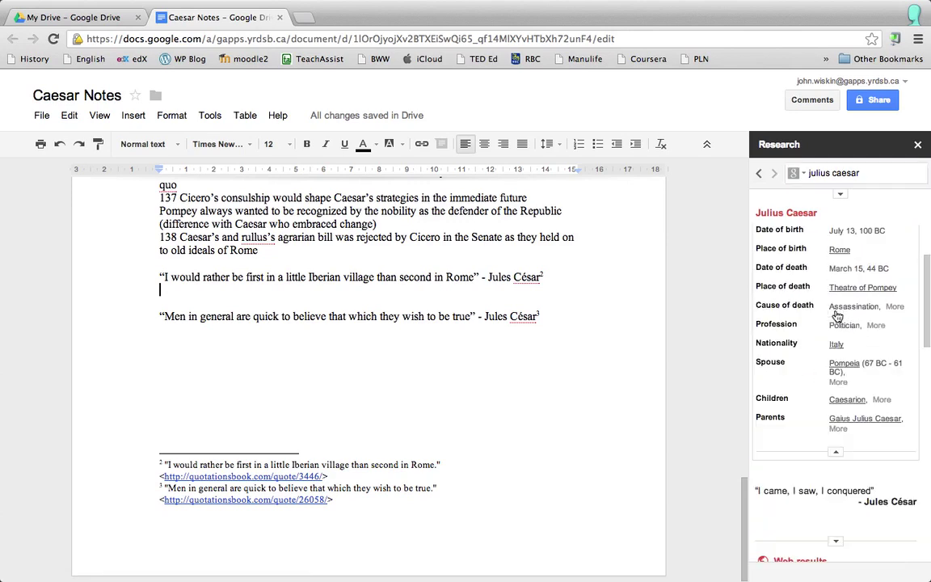
pyautogui.scroll(-3, 816, 394)
pyautogui.scroll(5, 815, 394)
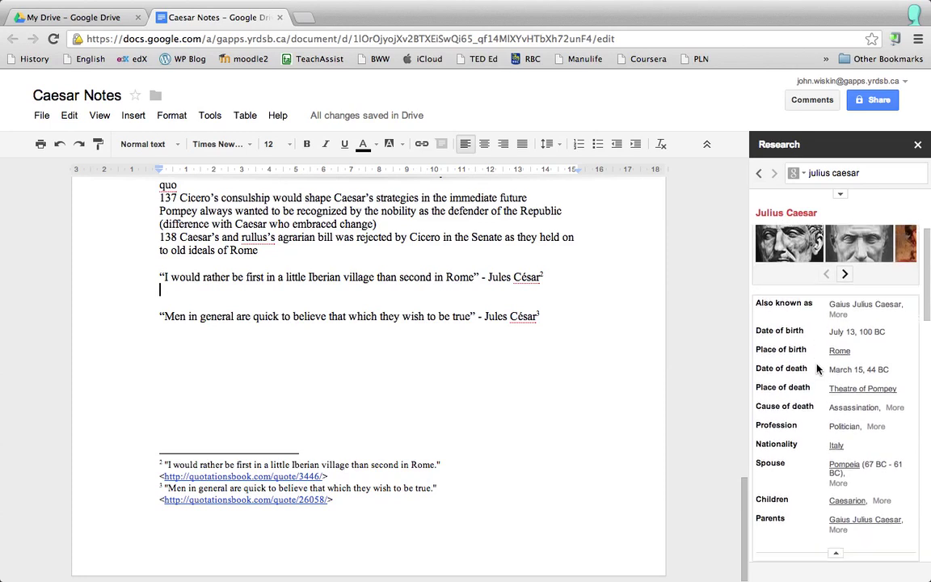
pyautogui.scroll(-2, 816, 372)
pyautogui.click(836, 387)
pyautogui.scroll(-4, 848, 446)
pyautogui.scroll(-2, 815, 388)
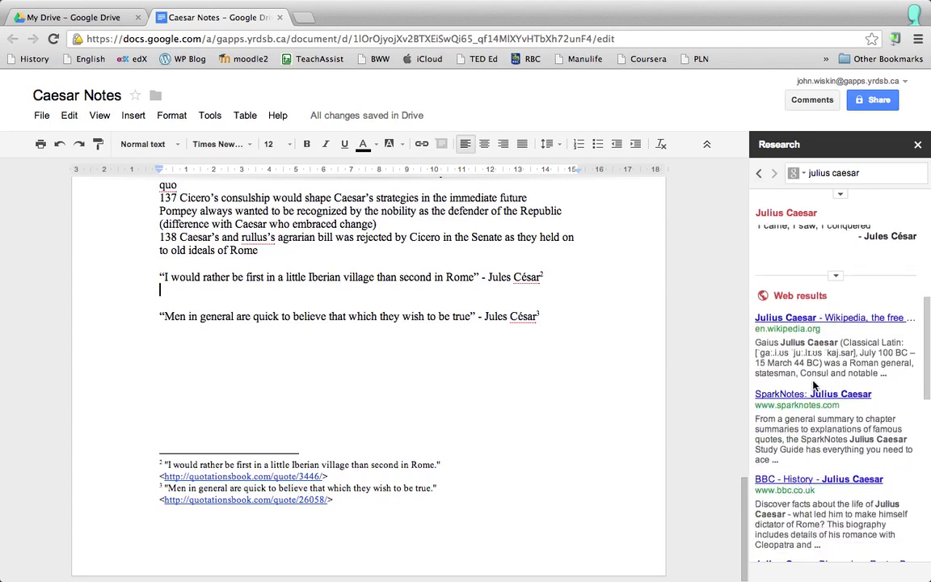
pyautogui.moveTo(915, 383)
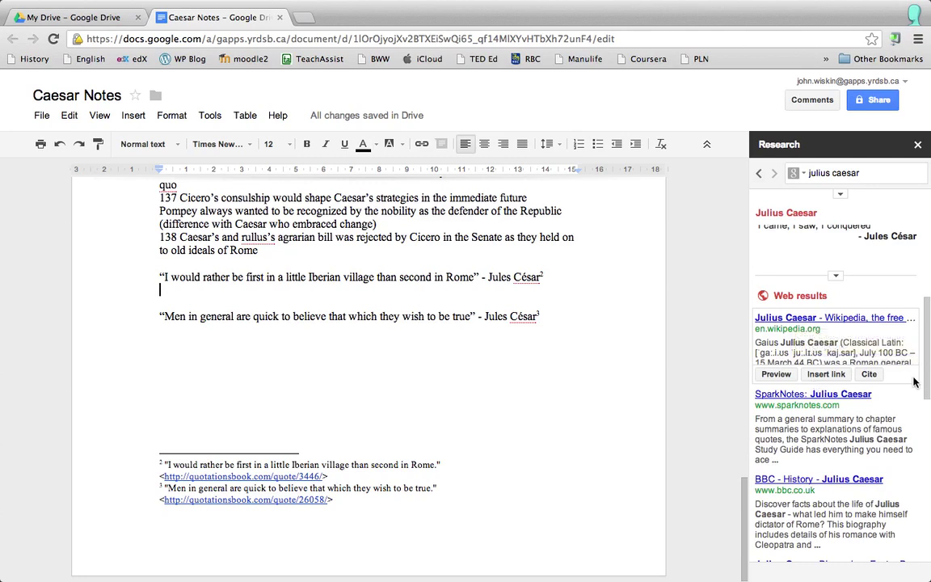
pyautogui.moveTo(872, 429)
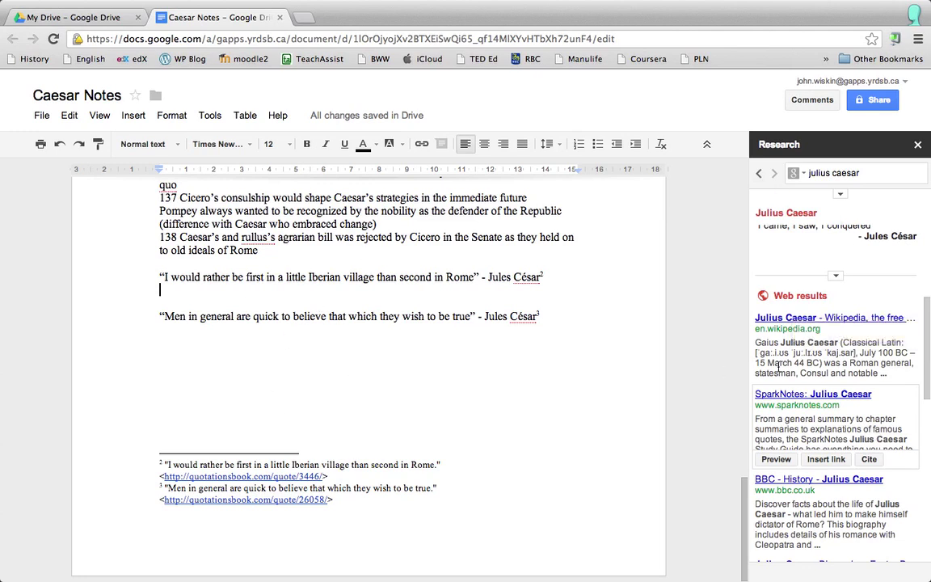
pyautogui.moveTo(792, 360)
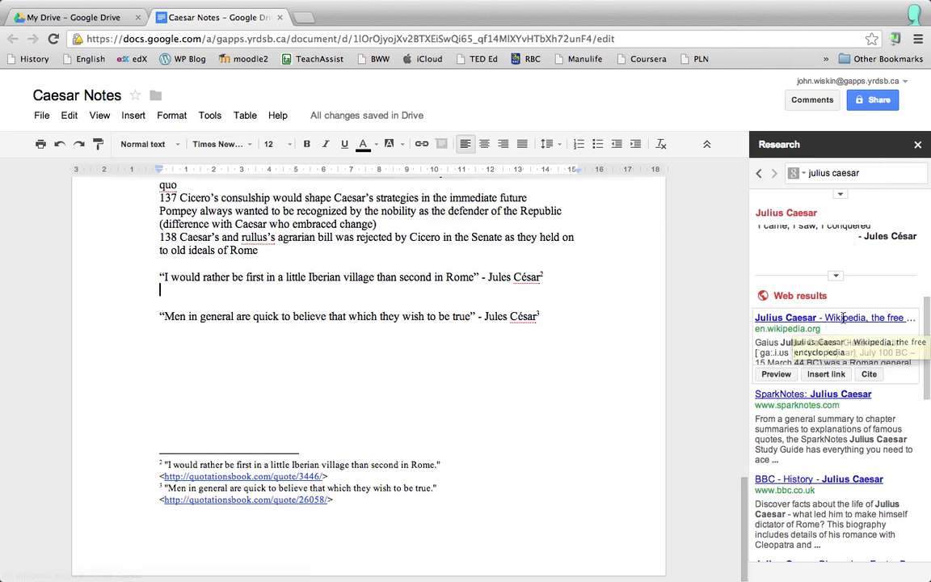
pyautogui.scroll(-3, 836, 343)
pyautogui.scroll(-4, 843, 362)
pyautogui.scroll(-3, 843, 360)
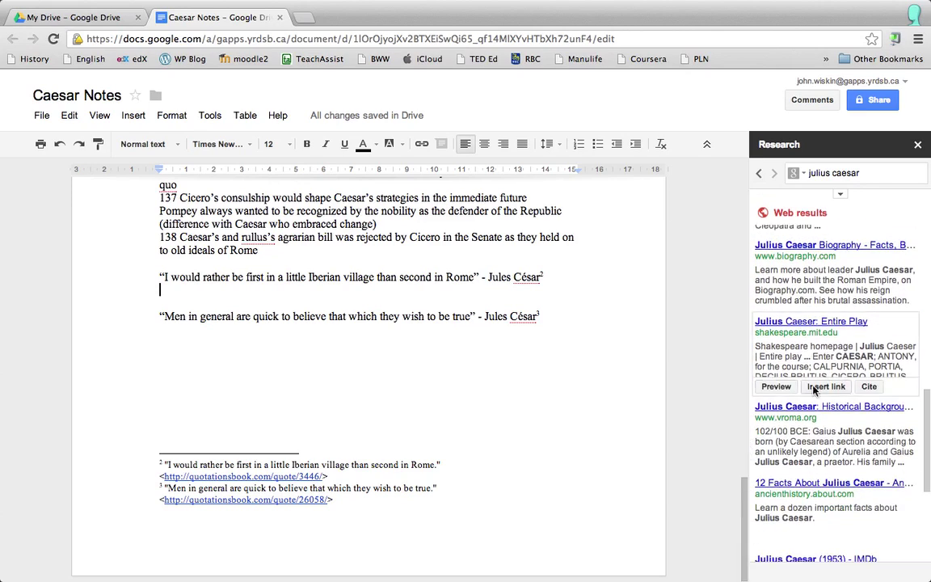
pyautogui.scroll(-5, 821, 380)
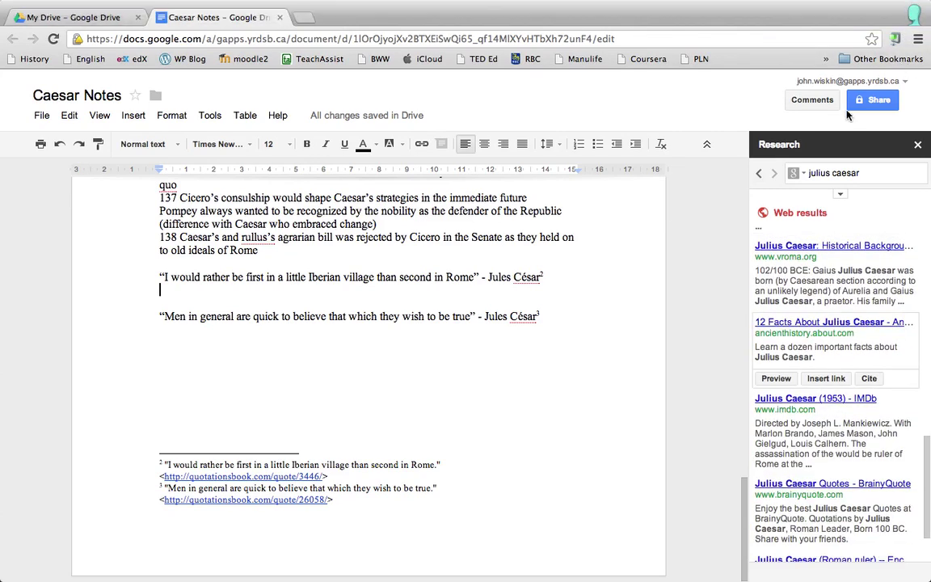
pyautogui.press('ctrl+super+f')
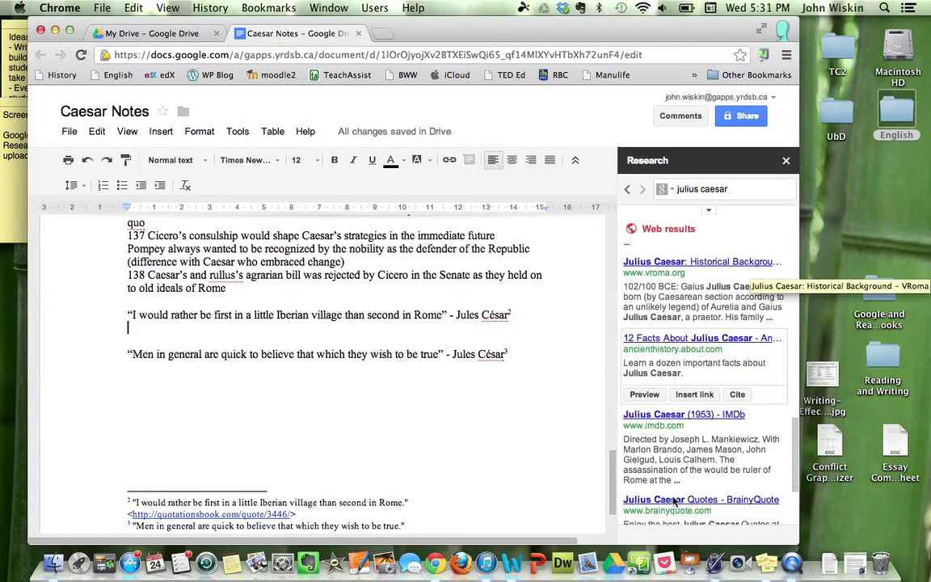
pyautogui.moveTo(666, 430)
pyautogui.scroll(-5, 666, 431)
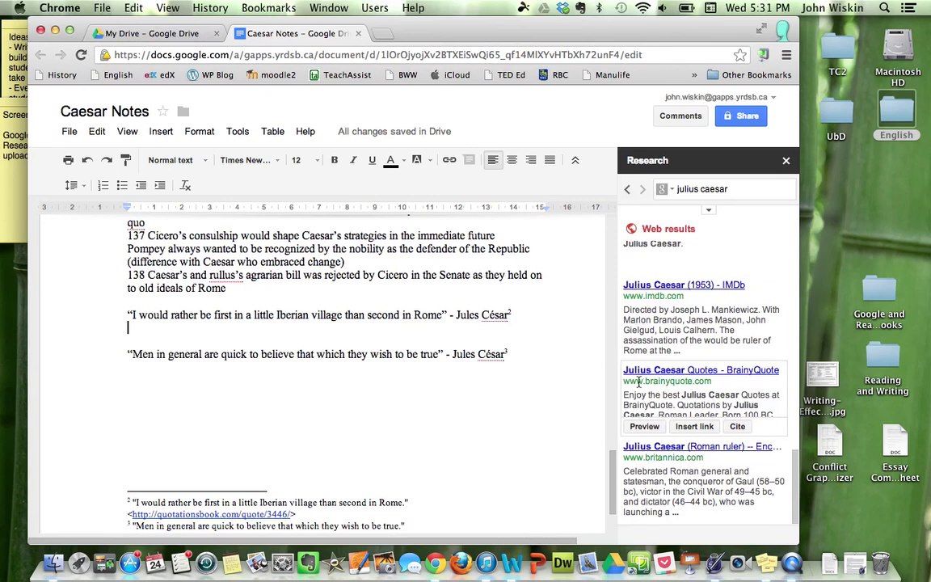
pyautogui.moveTo(673, 313)
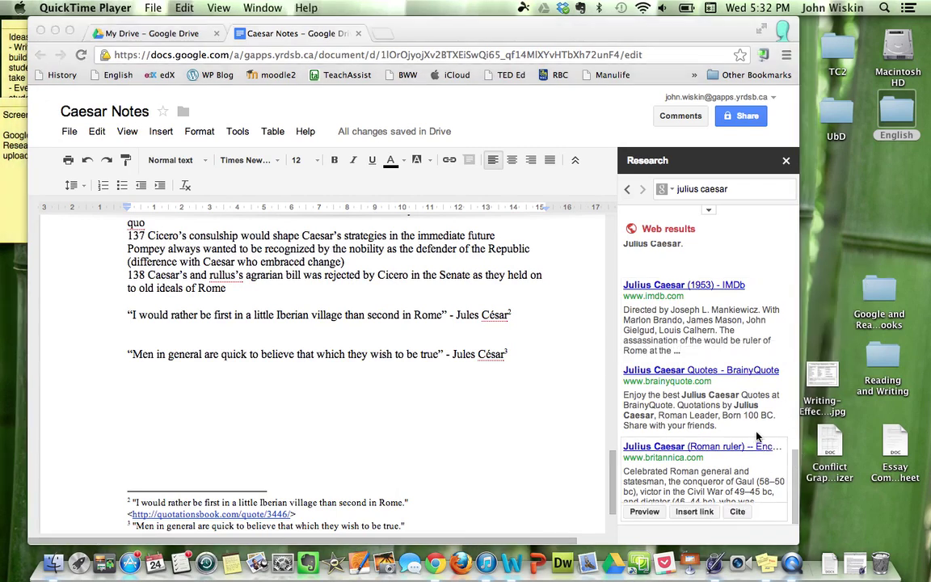
pyautogui.scroll(-5, 756, 436)
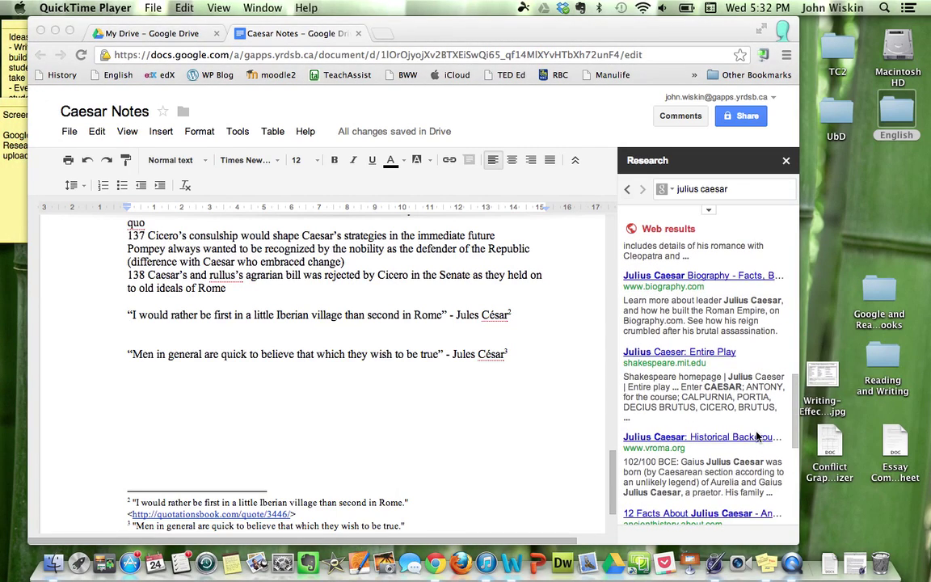
pyautogui.scroll(2, 708, 371)
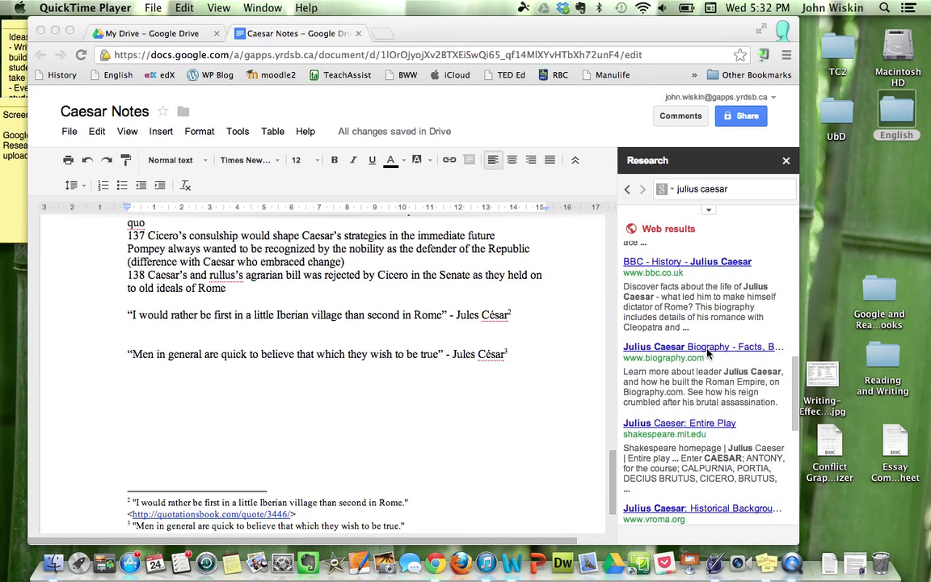
pyautogui.click(682, 388)
pyautogui.moveTo(660, 375)
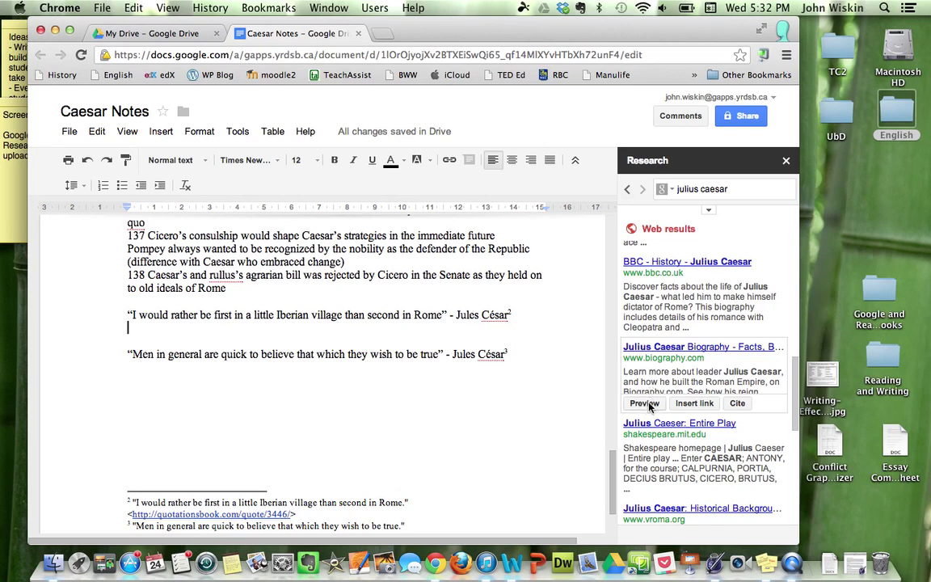
pyautogui.click(646, 403)
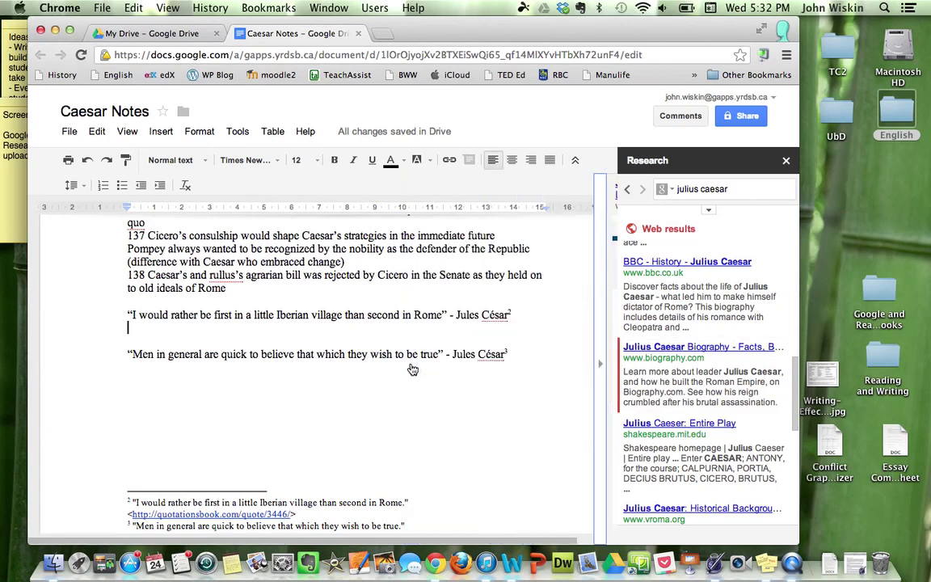
# - Add a 'Sites for Future Research' line below the second quote
pyautogui.click(517, 356)
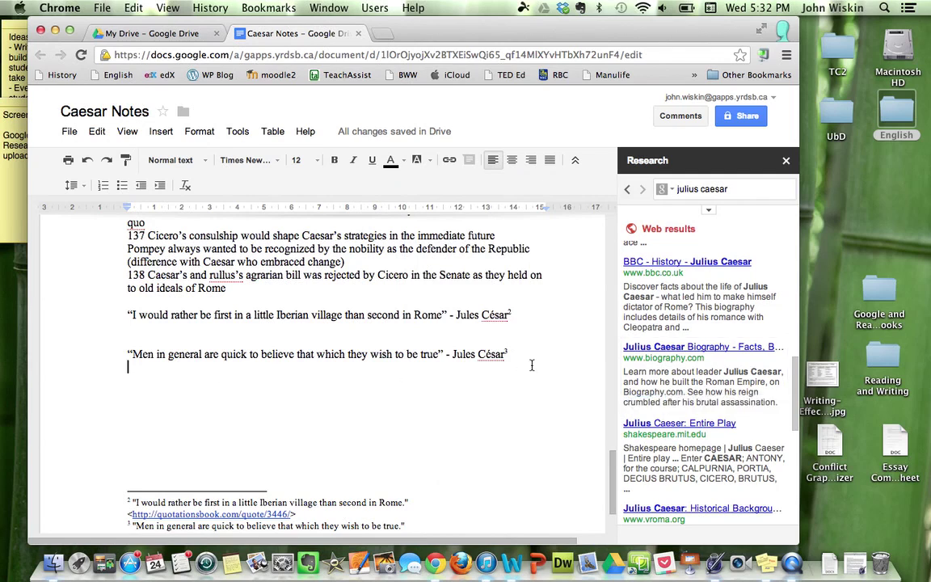
pyautogui.press('Return')
pyautogui.write('Sites for Fu')
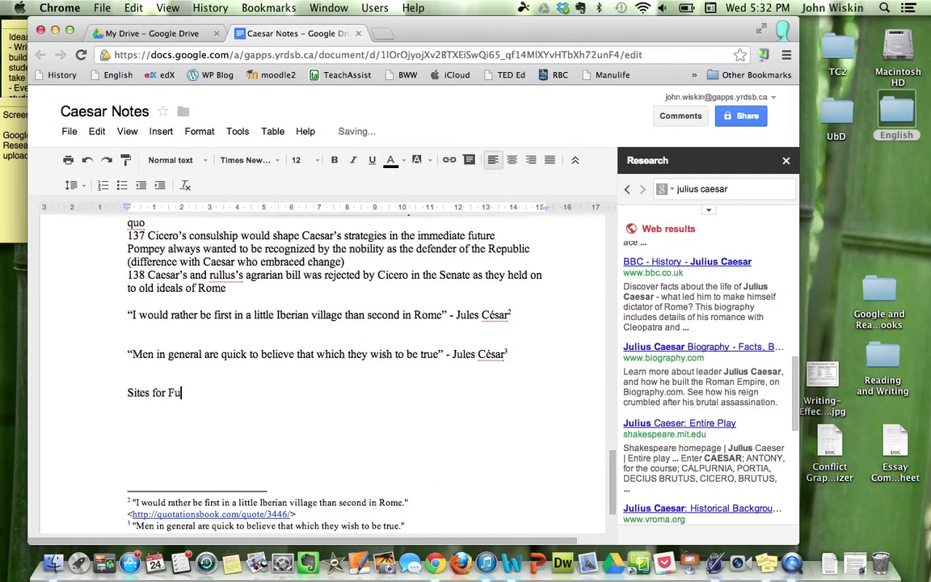
pyautogui.write('ture Research')
pyautogui.press('Return')
# - Insert a 'Julius Caesar Biography' link to biography.com from the Research pane
pyautogui.moveTo(693, 380)
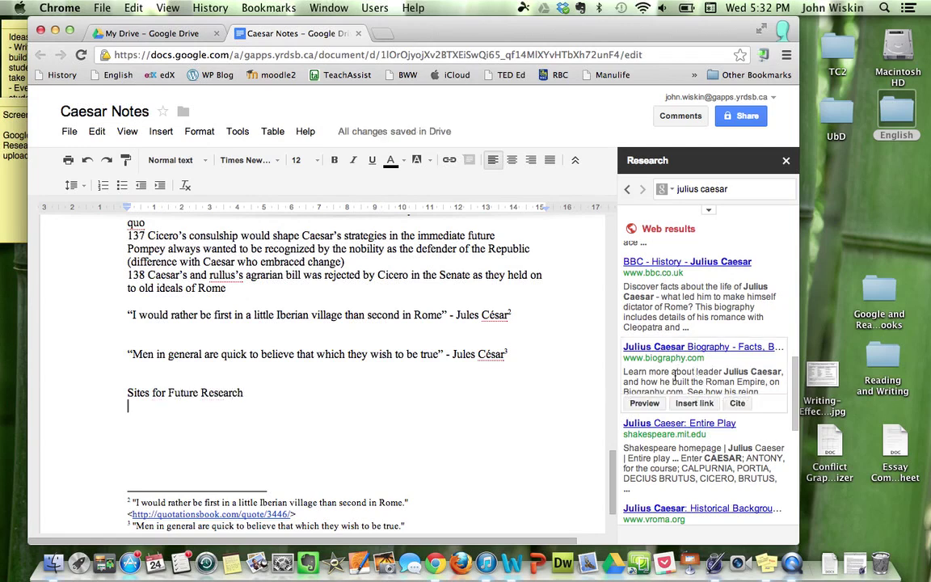
pyautogui.click(692, 403)
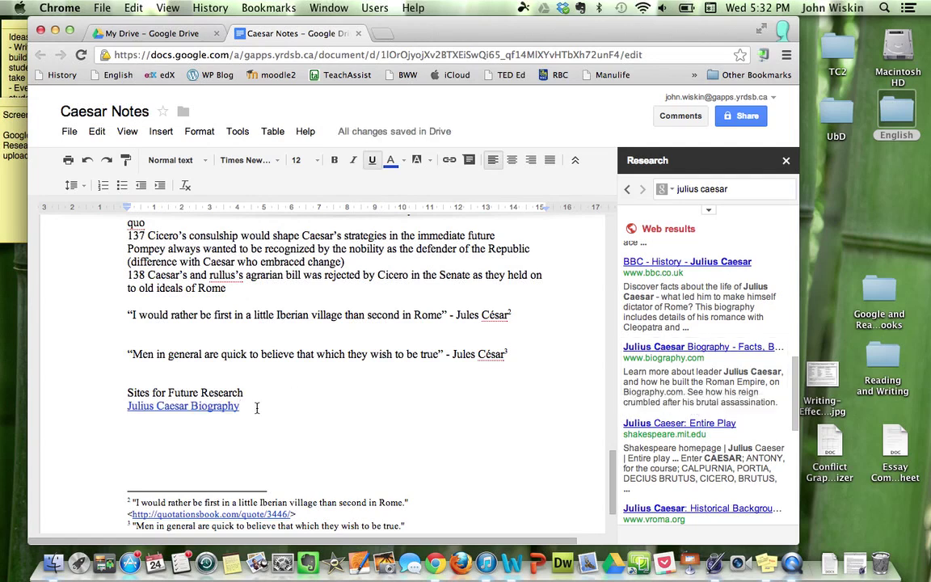
pyautogui.press('Return')
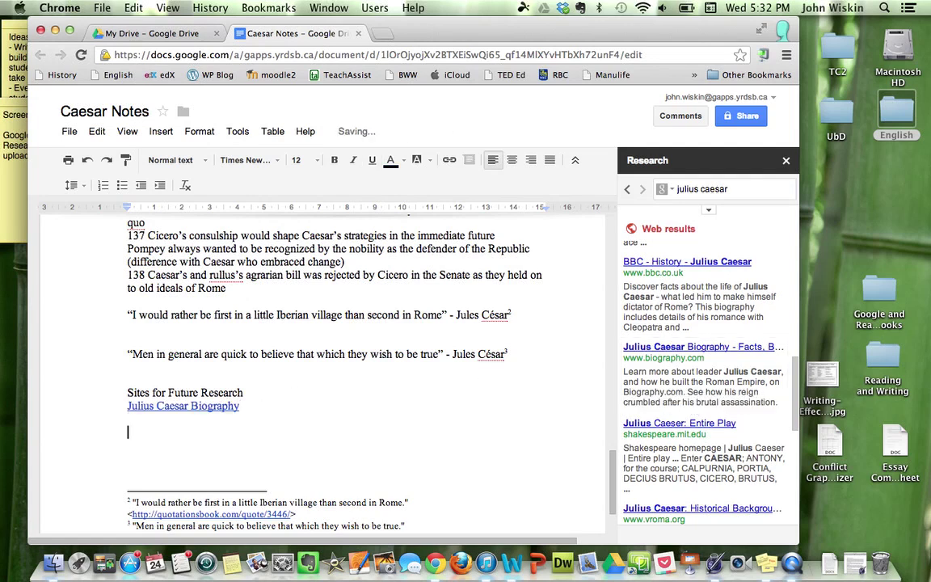
# - Test the biography link by opening the page, then return to Caesar Notes
pyautogui.click(191, 405)
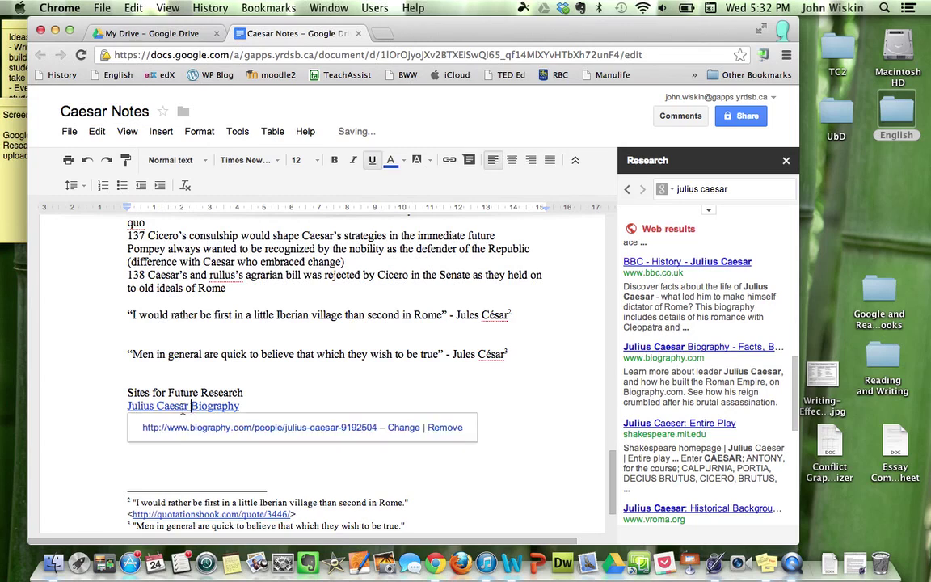
pyautogui.click(194, 427)
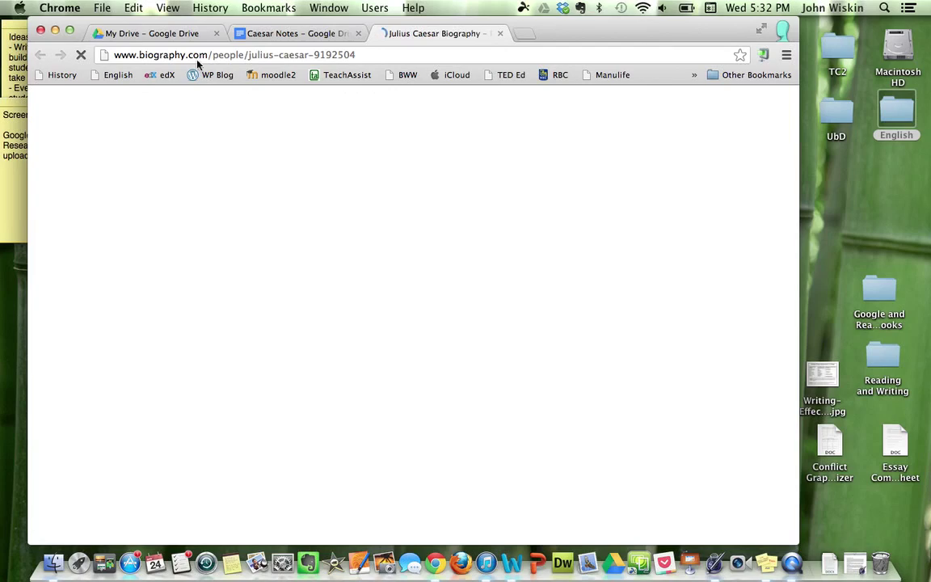
pyautogui.click(257, 33)
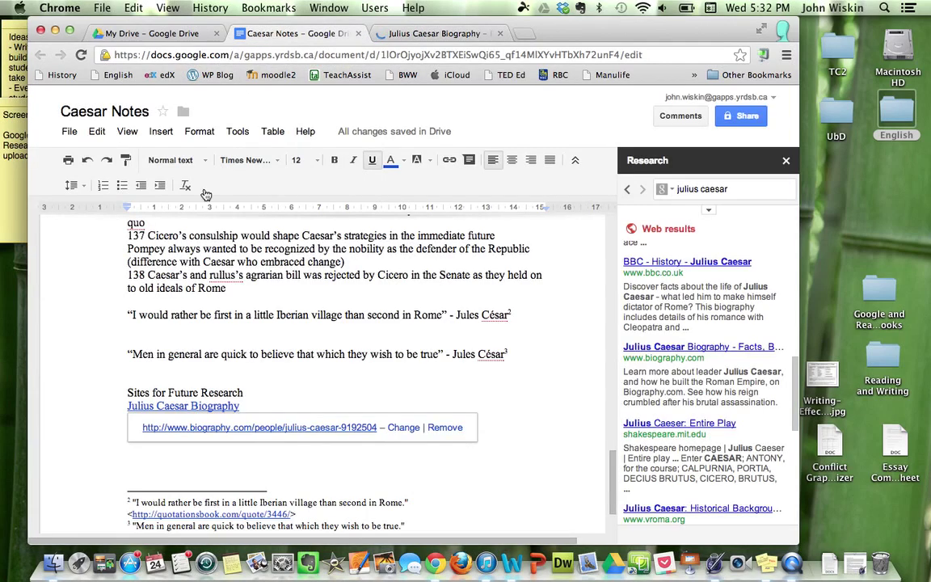
pyautogui.click(253, 394)
pyautogui.press('Up')
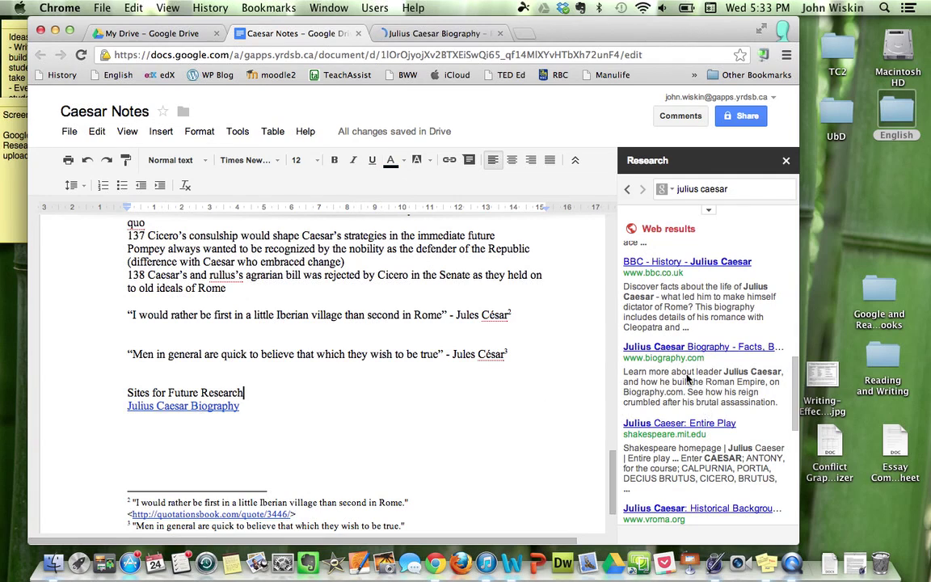
# - Return the Research pane to the Julius Caesar overview results
pyautogui.press('Down')
pyautogui.press('Down')
pyautogui.scroll(-5, 687, 378)
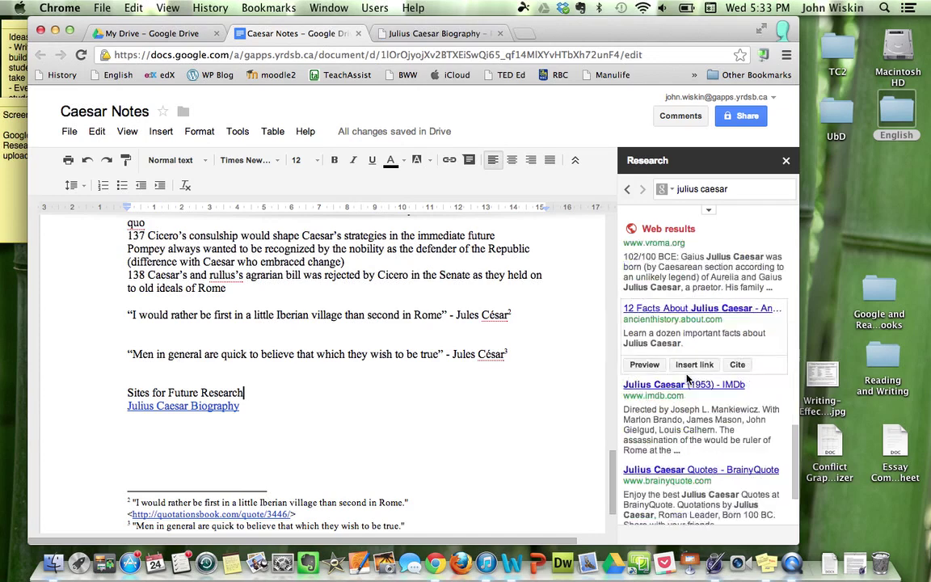
pyautogui.scroll(10, 687, 379)
pyautogui.scroll(-4, 688, 379)
pyautogui.scroll(-8, 688, 378)
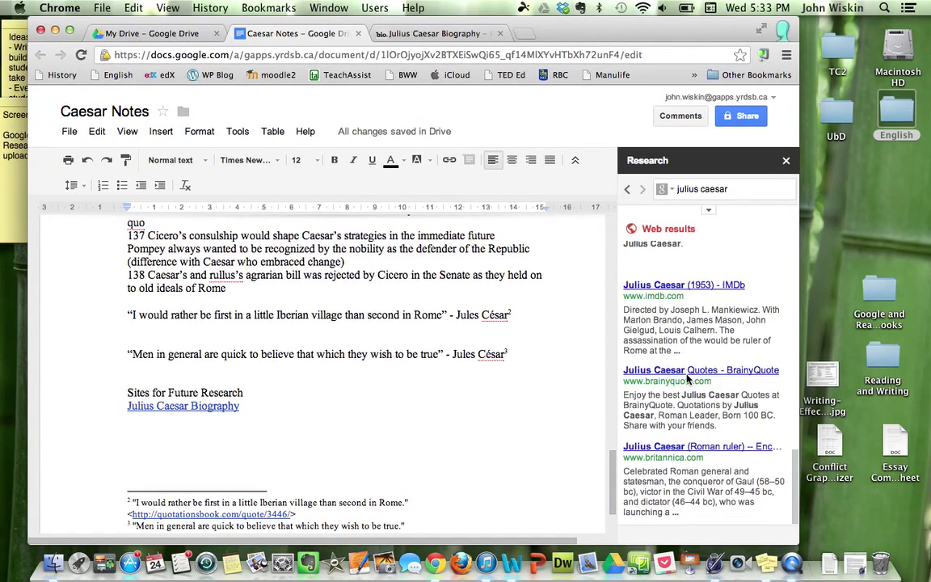
pyautogui.scroll(12, 688, 379)
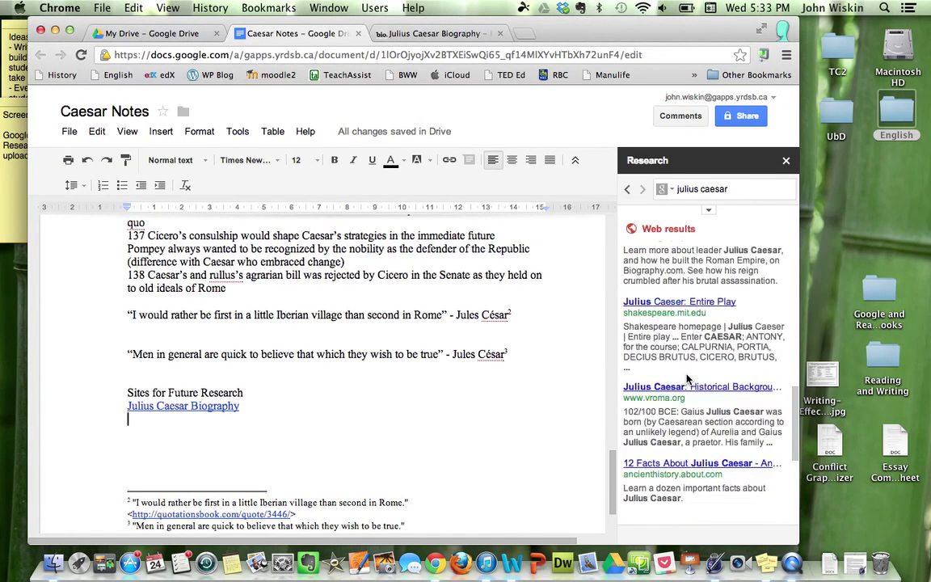
pyautogui.click(629, 187)
pyautogui.click(645, 192)
# - Switch the research search type to Scholar and browse the scholarly citations
pyautogui.click(663, 188)
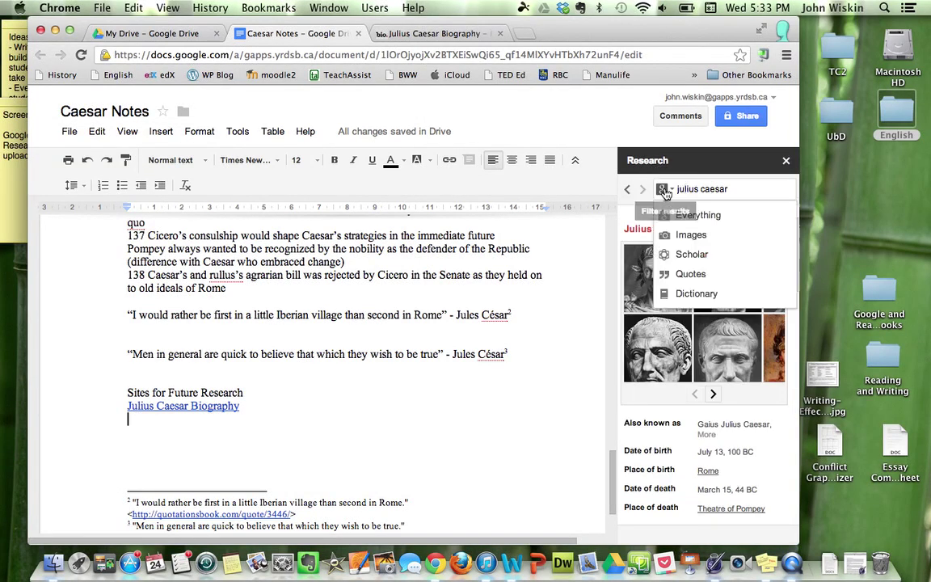
pyautogui.click(692, 255)
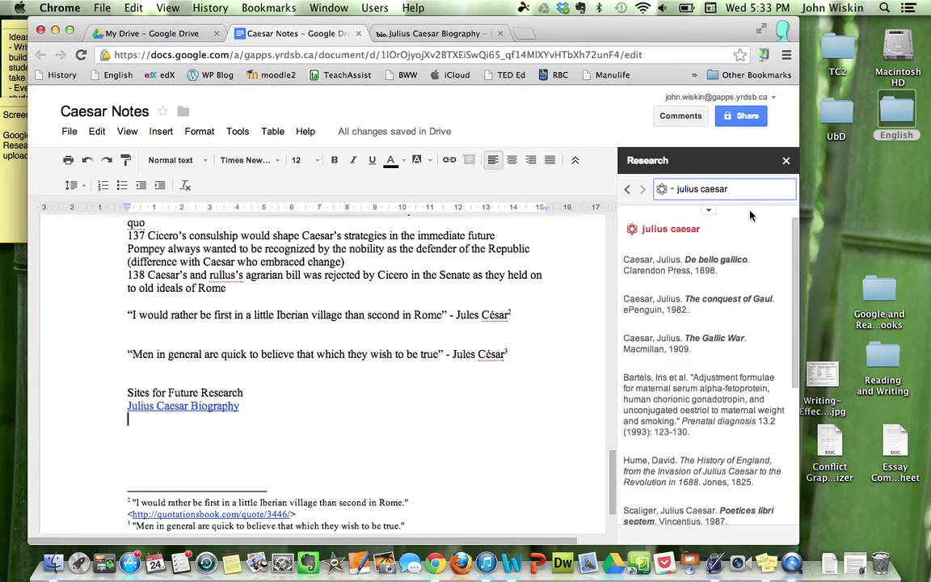
pyautogui.scroll(-1, 691, 347)
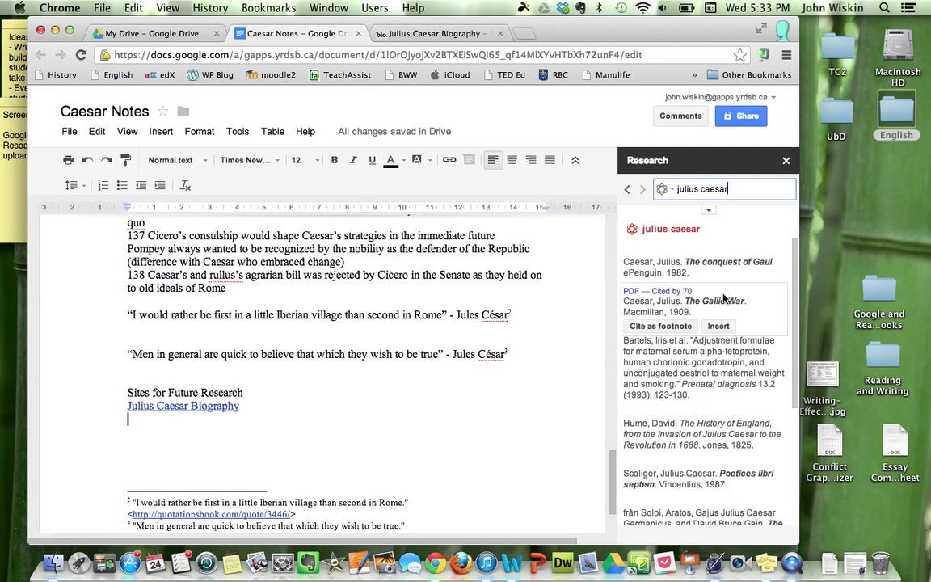
pyautogui.moveTo(678, 368)
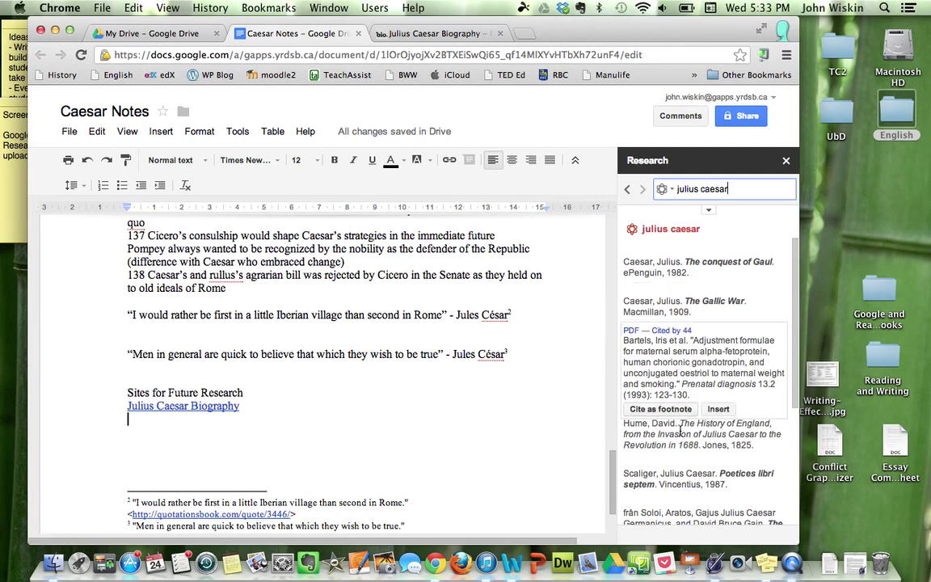
pyautogui.scroll(-3, 727, 359)
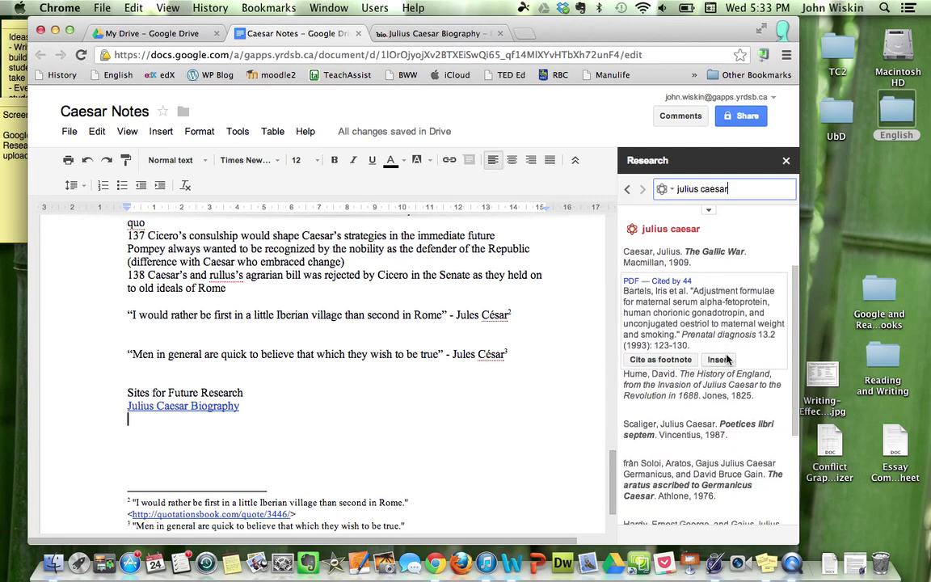
# - Close the Julius Caesar Biography browser tab
pyautogui.click(500, 35)
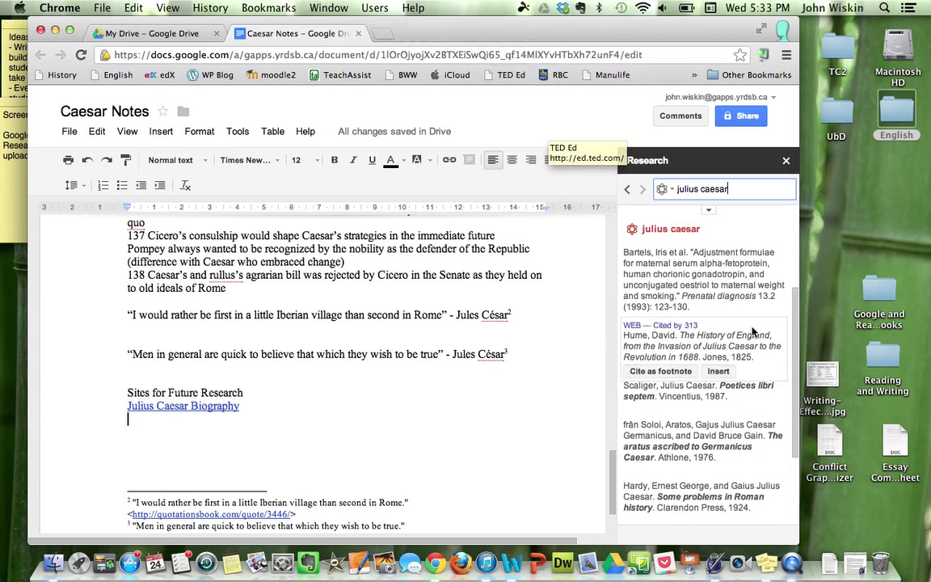
pyautogui.scroll(-4, 753, 327)
pyautogui.scroll(-1, 753, 327)
pyautogui.moveTo(752, 328)
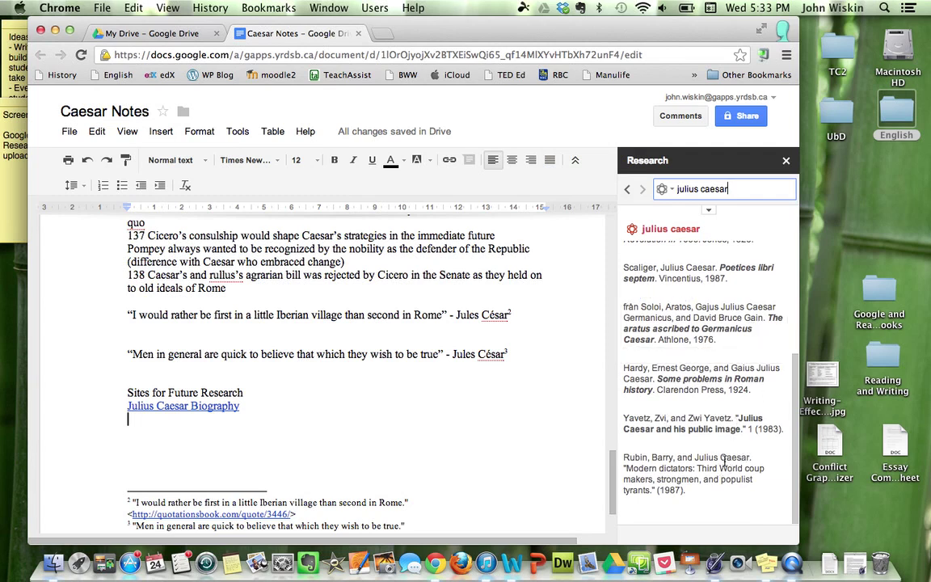
pyautogui.moveTo(723, 459)
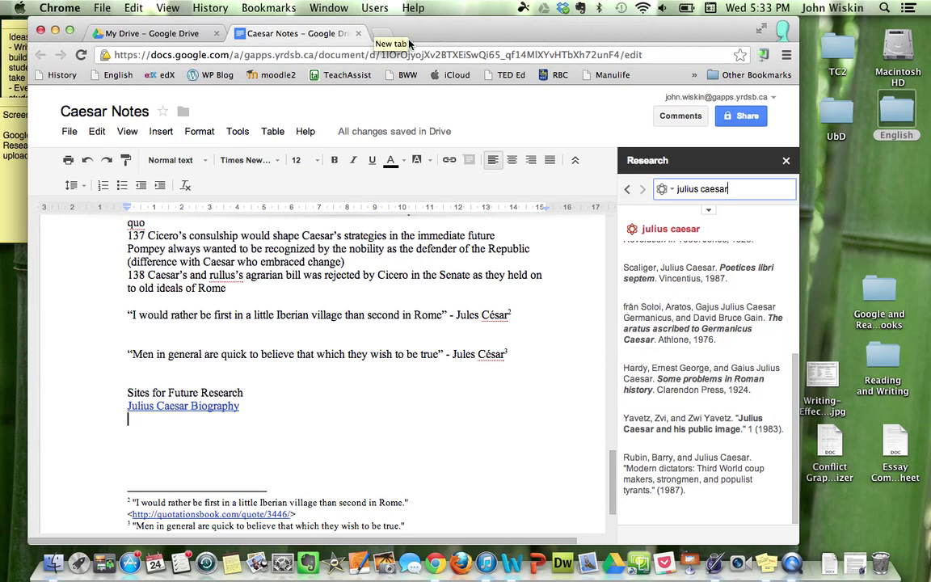
pyautogui.click(663, 190)
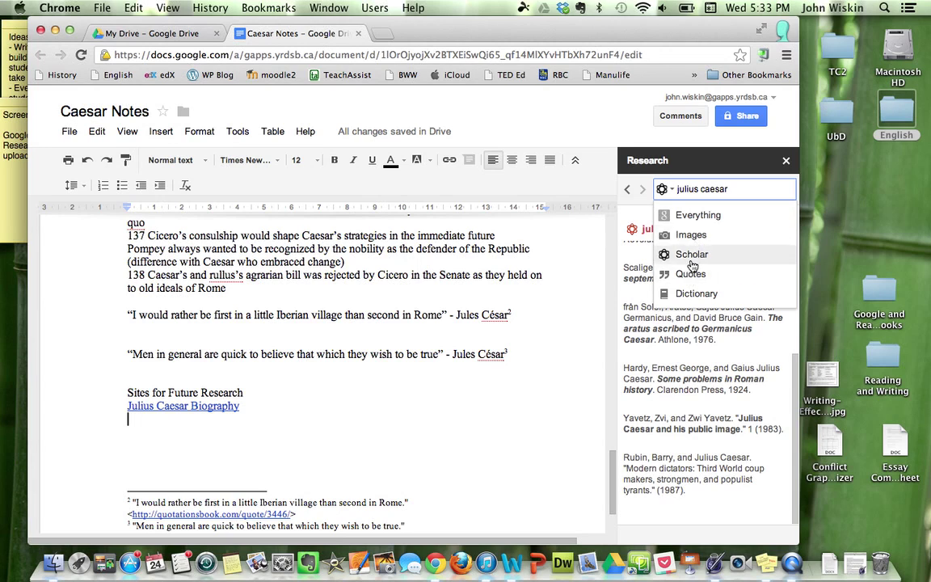
# - Switch the Research search type back to Everything and scroll to the Wikipedia result
pyautogui.click(701, 215)
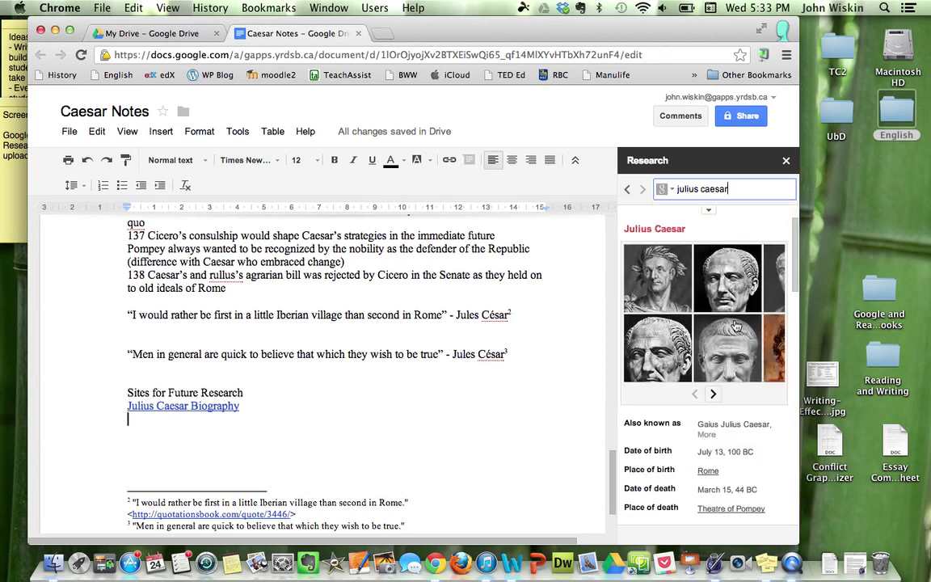
pyautogui.scroll(-5, 660, 287)
pyautogui.scroll(-5, 735, 323)
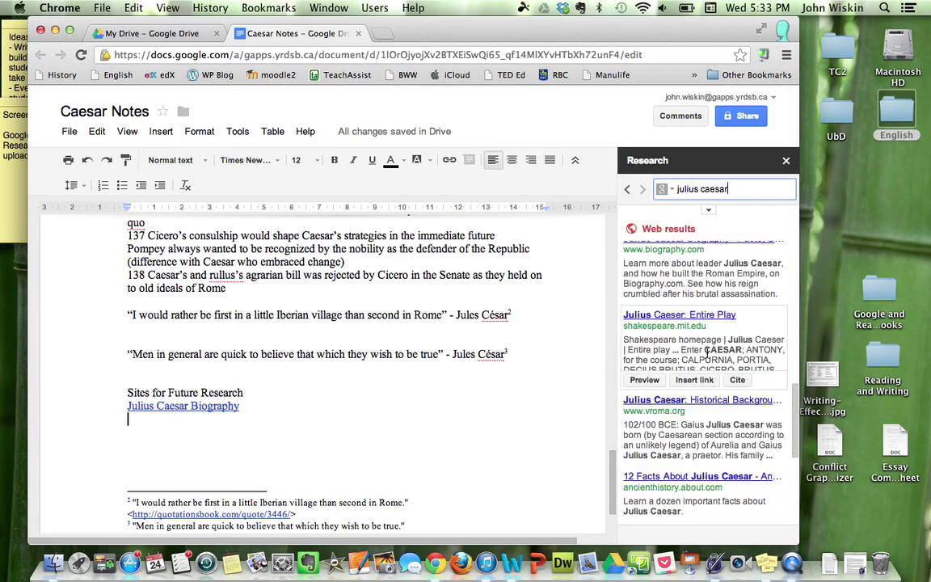
pyautogui.scroll(6, 707, 355)
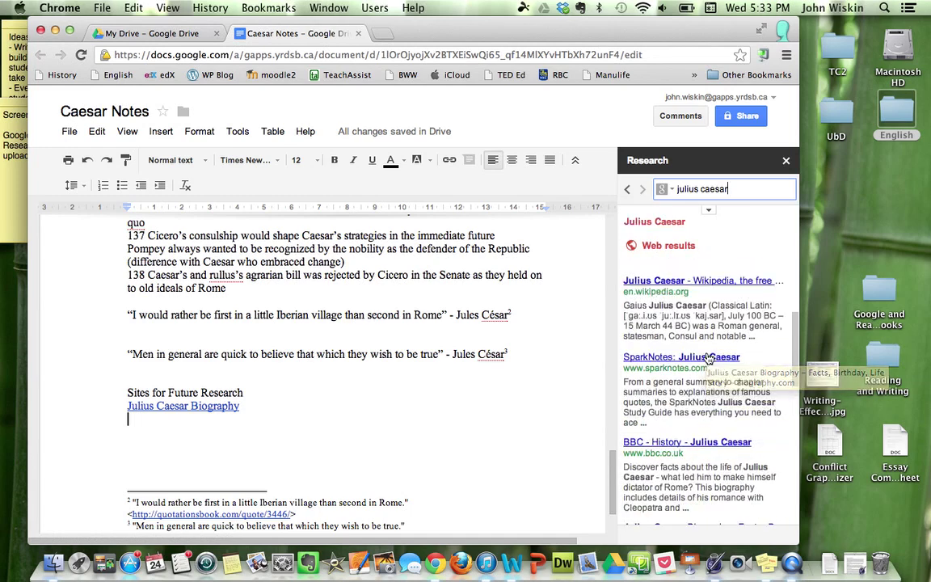
pyautogui.scroll(1, 708, 358)
pyautogui.scroll(-6, 708, 358)
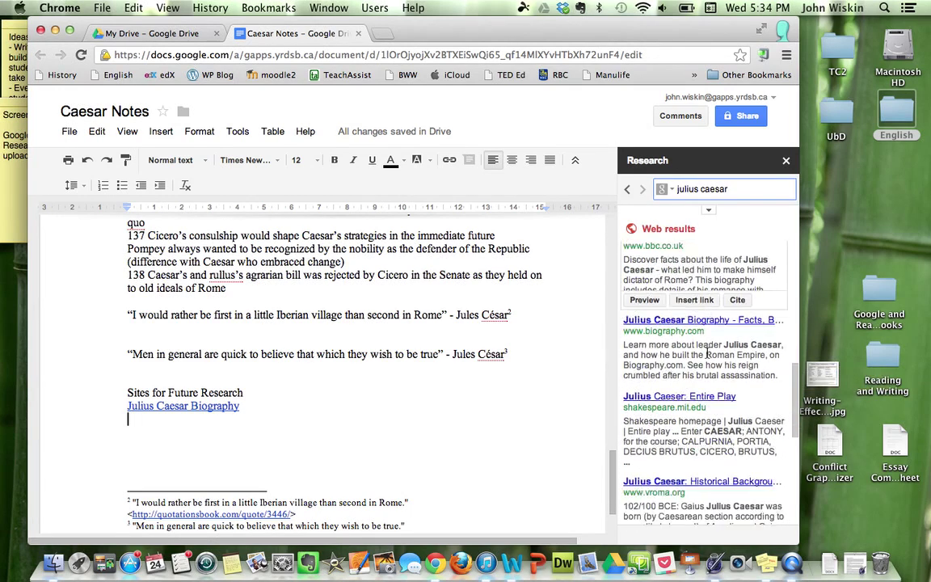
pyautogui.scroll(-7, 707, 354)
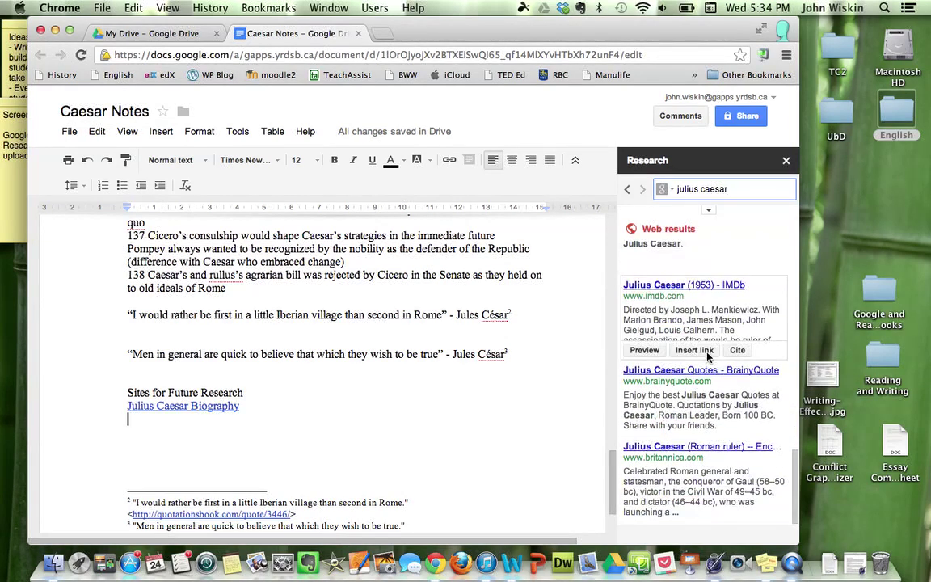
pyautogui.scroll(12, 707, 356)
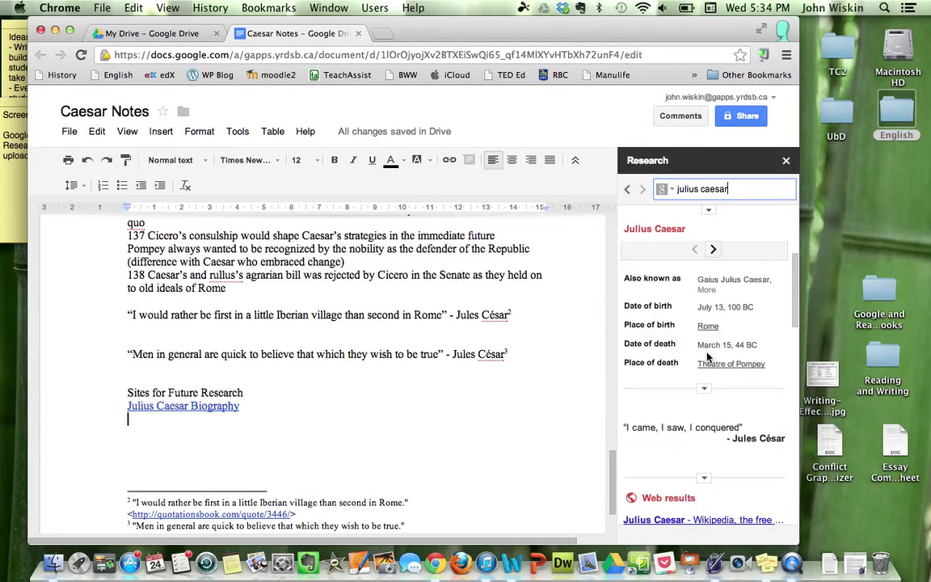
pyautogui.scroll(-3, 707, 356)
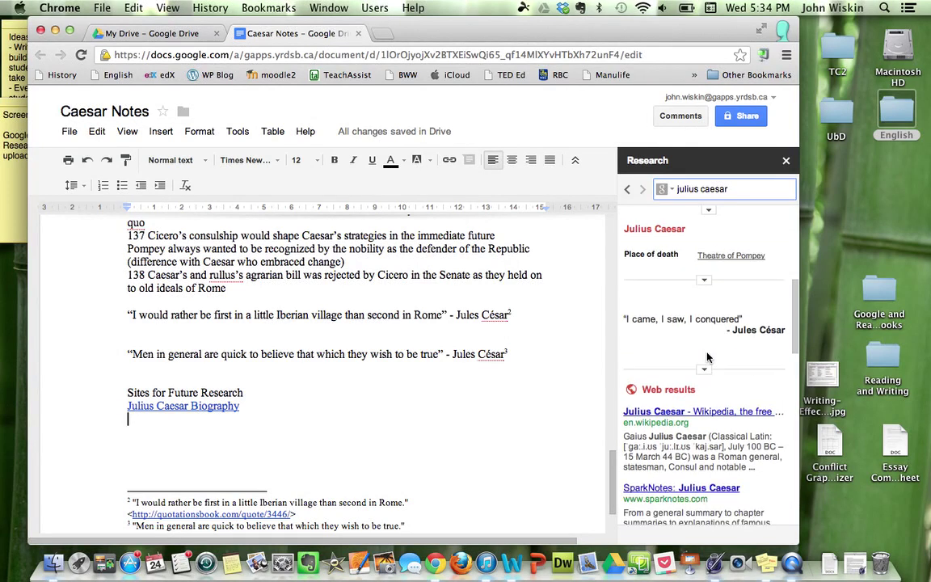
# - Open the Wikipedia 'Julius Caesar' article in its own browser tab
pyautogui.click(700, 415)
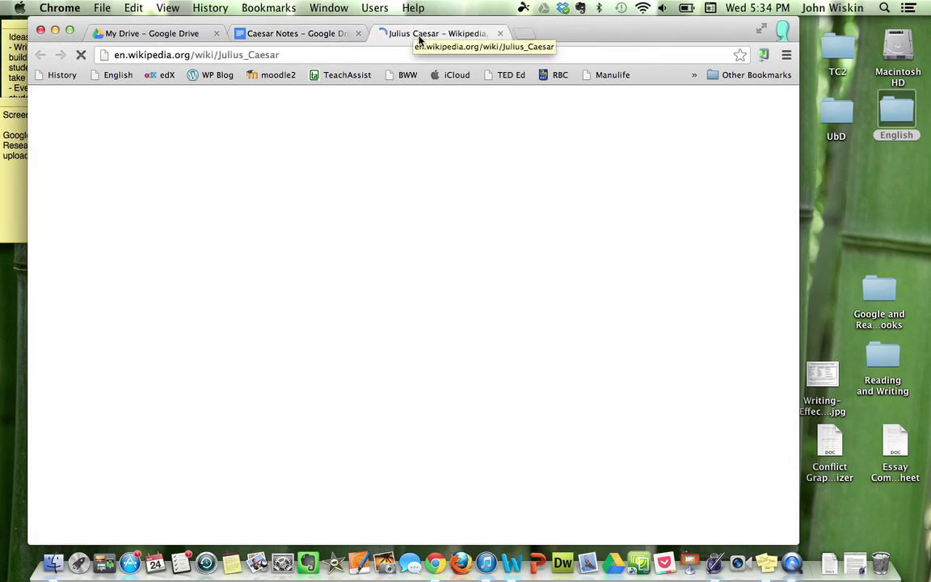
pyautogui.click(330, 33)
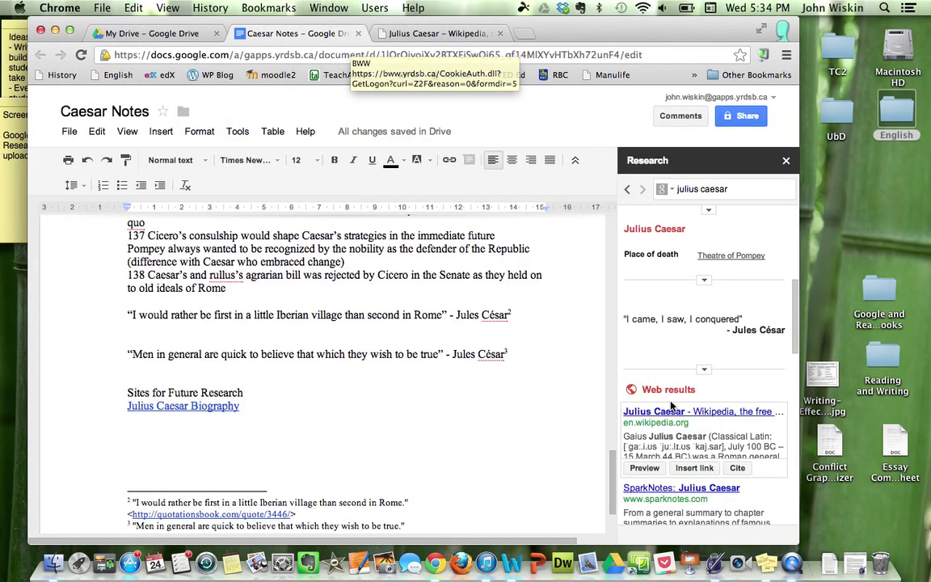
pyautogui.click(434, 34)
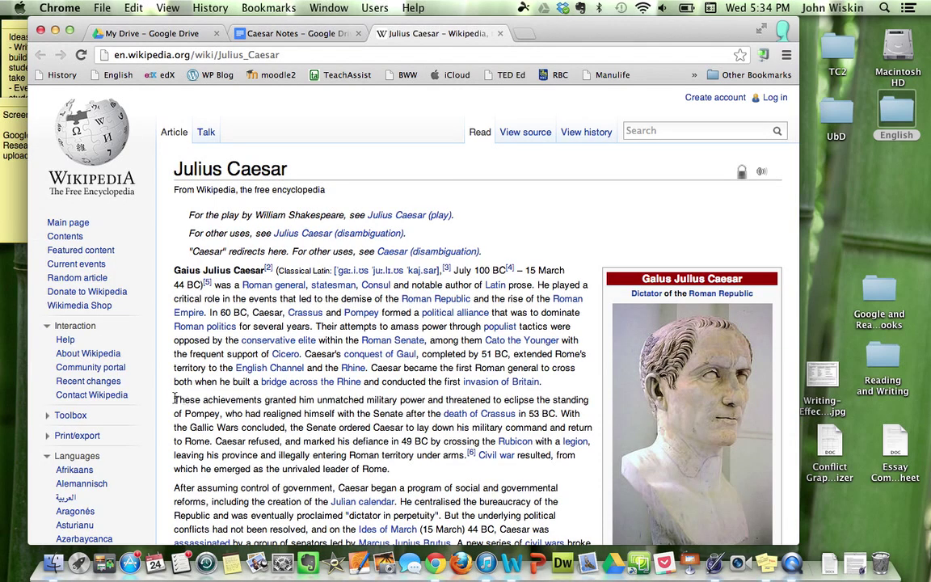
# - Copy the 'These achievements granted him…' Wikipedia paragraph and paste it below the link list
pyautogui.moveTo(175, 399); pyautogui.dragTo(396, 468)
pyautogui.press('super+c')
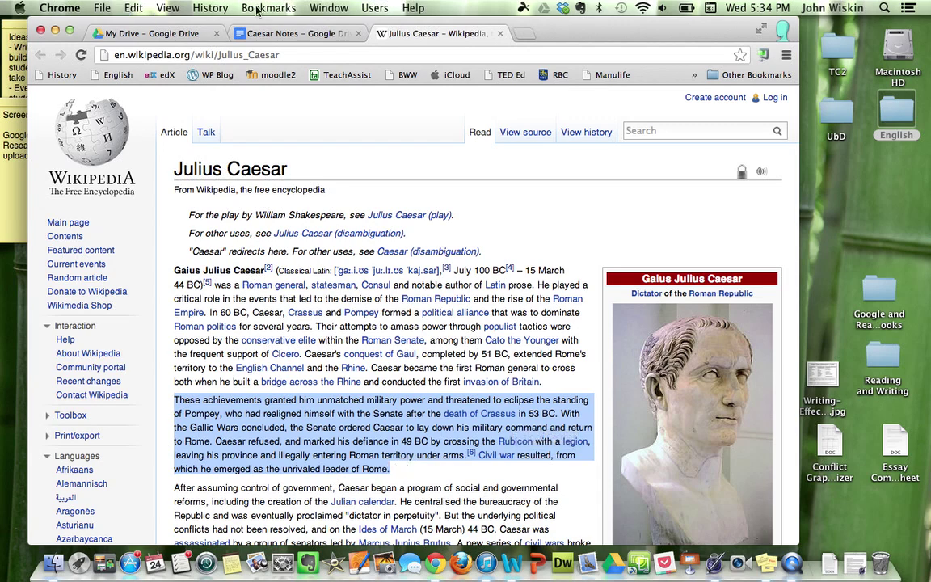
pyautogui.click(298, 34)
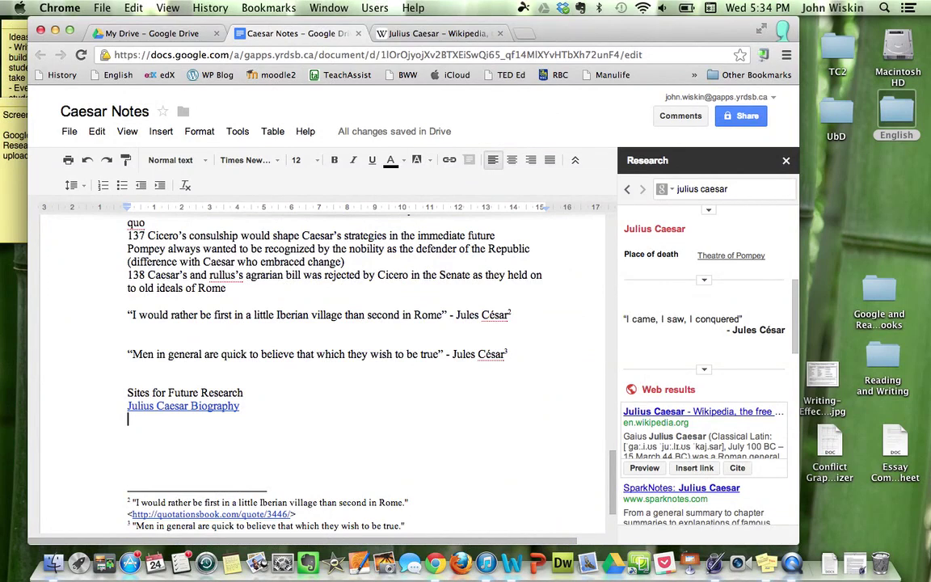
pyautogui.press('Return')
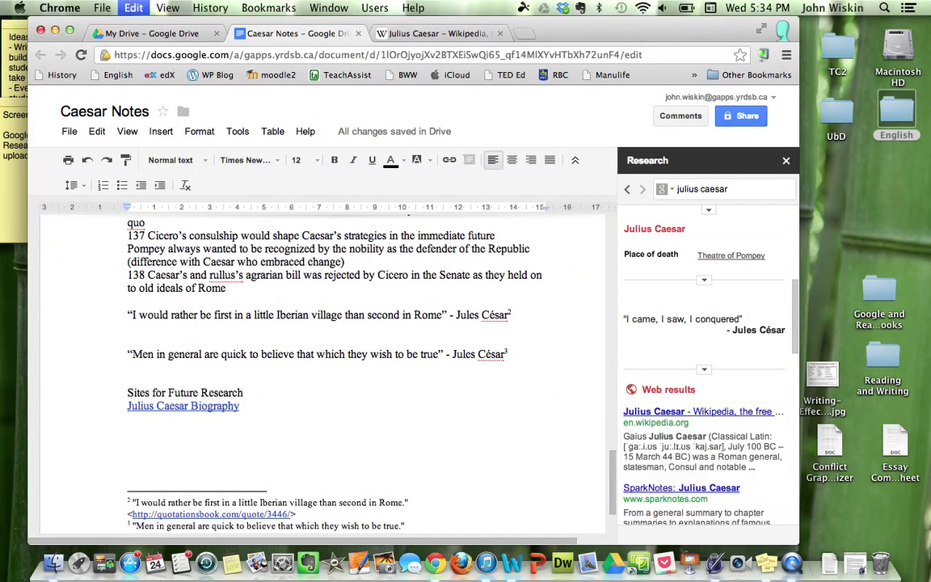
pyautogui.press('super+v')
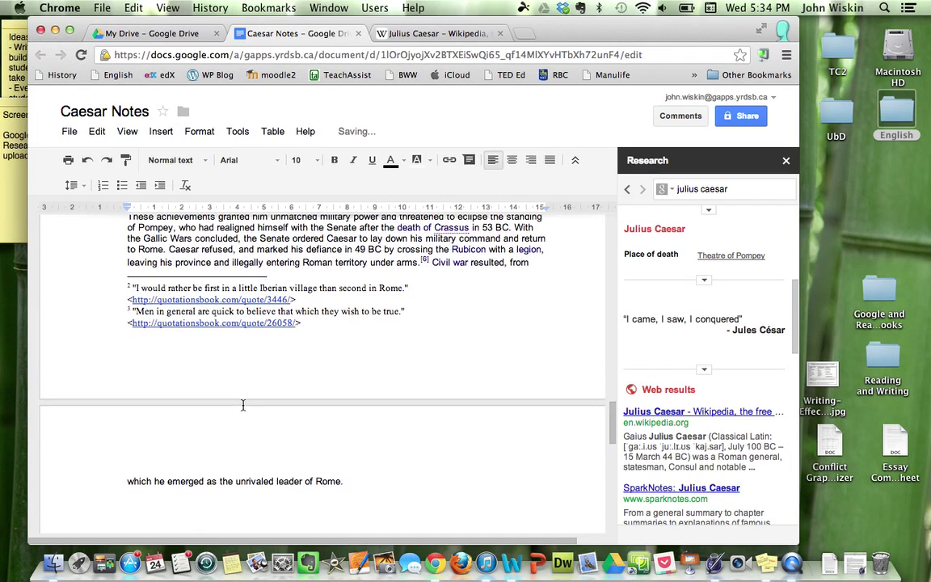
# - Remove the extra space before 'Civil war' in the pasted paragraph
pyautogui.scroll(2, 243, 405)
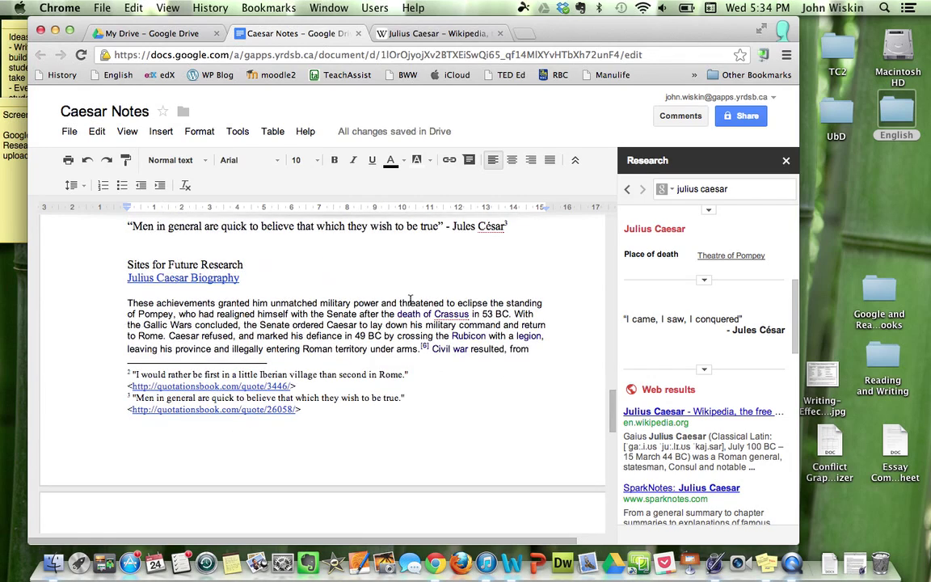
pyautogui.scroll(-1, 467, 323)
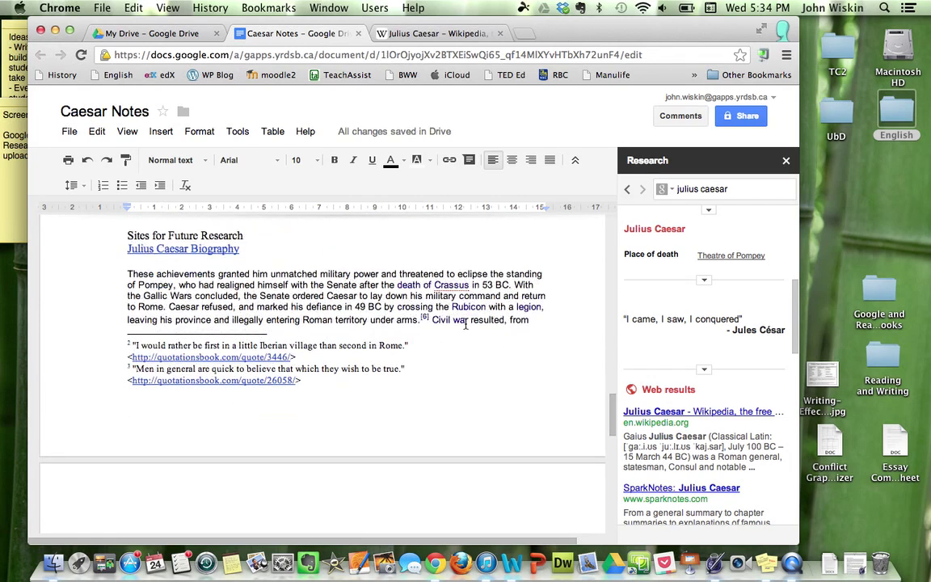
pyautogui.click(426, 310)
pyautogui.press('BackSpace')
pyautogui.press('BackSpace')
pyautogui.press('BackSpace')
pyautogui.press('BackSpace')
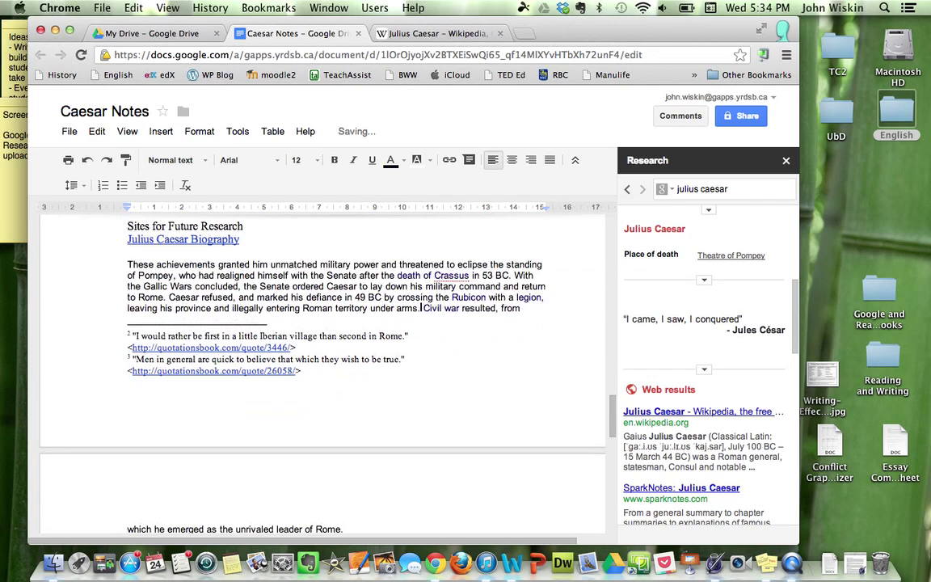
pyautogui.scroll(-3, 417, 339)
# - Add footnote 4 after 'leader of Rome.' citing the Julius Caesar Wikipedia article, then verify it at the page bottom
pyautogui.click(361, 417)
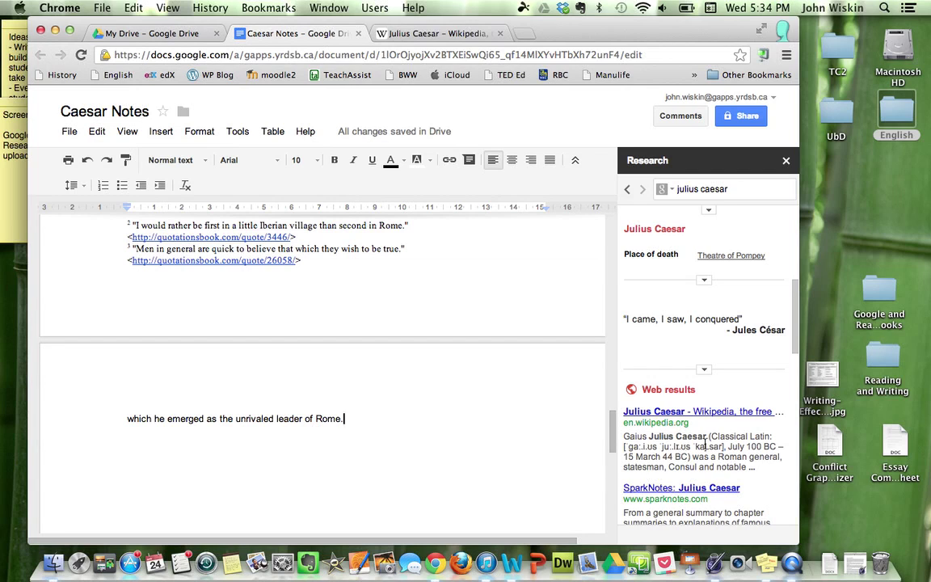
pyautogui.moveTo(633, 404)
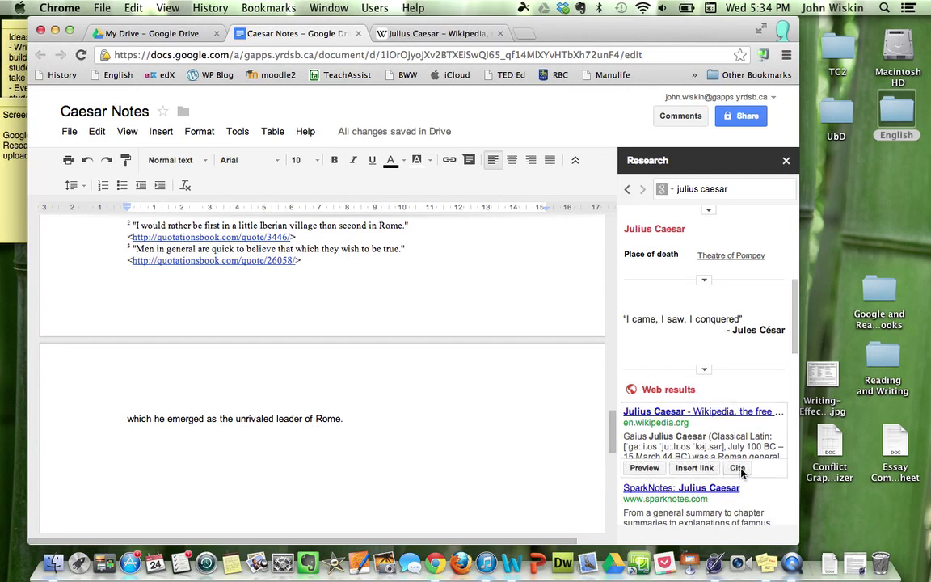
pyautogui.click(738, 468)
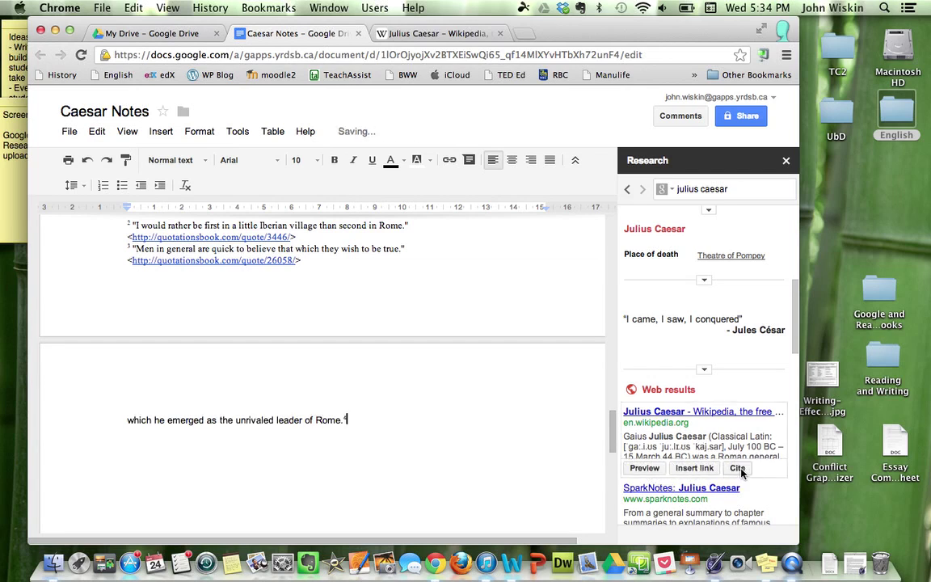
pyautogui.scroll(-5, 357, 412)
pyautogui.scroll(-5, 356, 411)
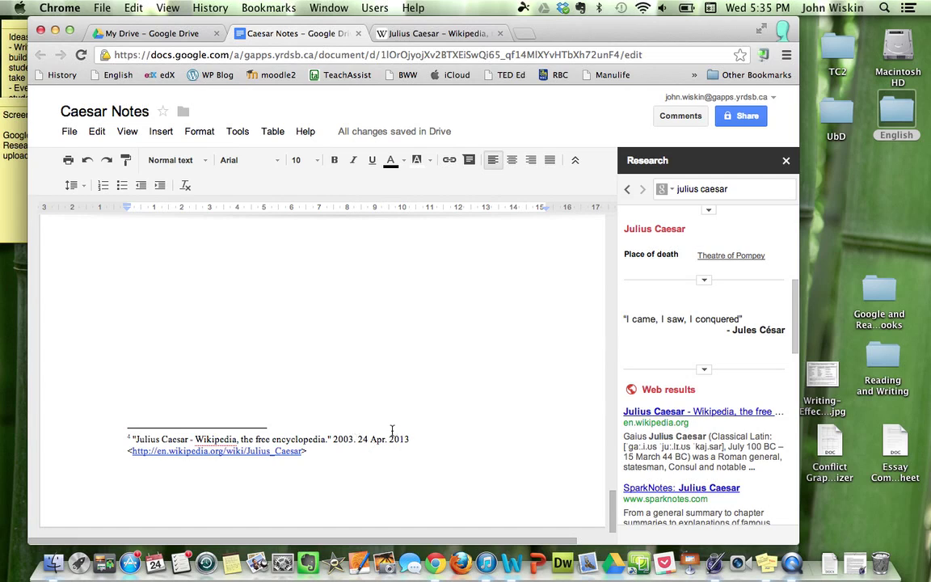
pyautogui.scroll(5, 324, 457)
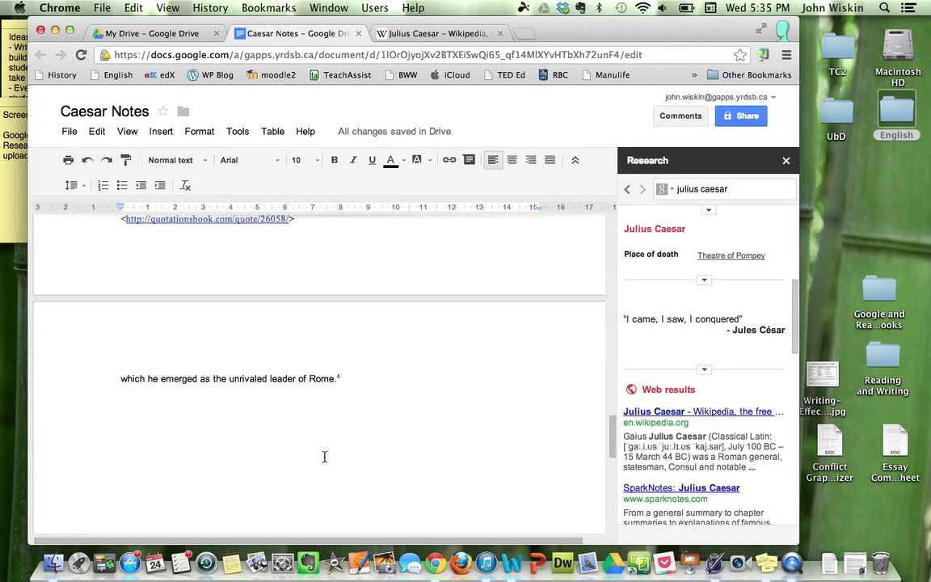
# - Type 'Julius Caesar - wikipedia' on a new line after 'leader of Rome.', fixing the typo
pyautogui.press('Return')
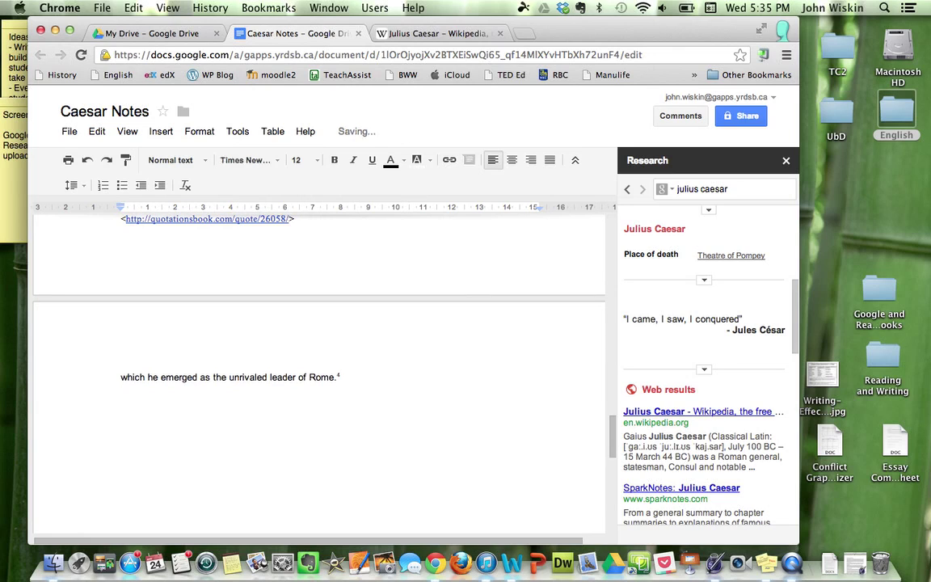
pyautogui.write('Julius Caesar 0-')
pyautogui.press('BackSpace')
pyautogui.press('BackSpace')
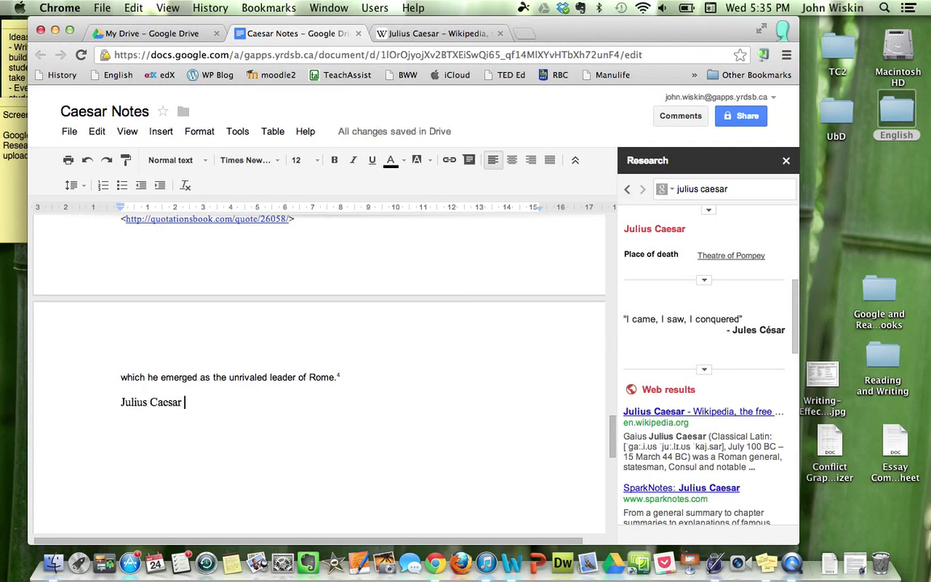
pyautogui.write('- wikipedia')
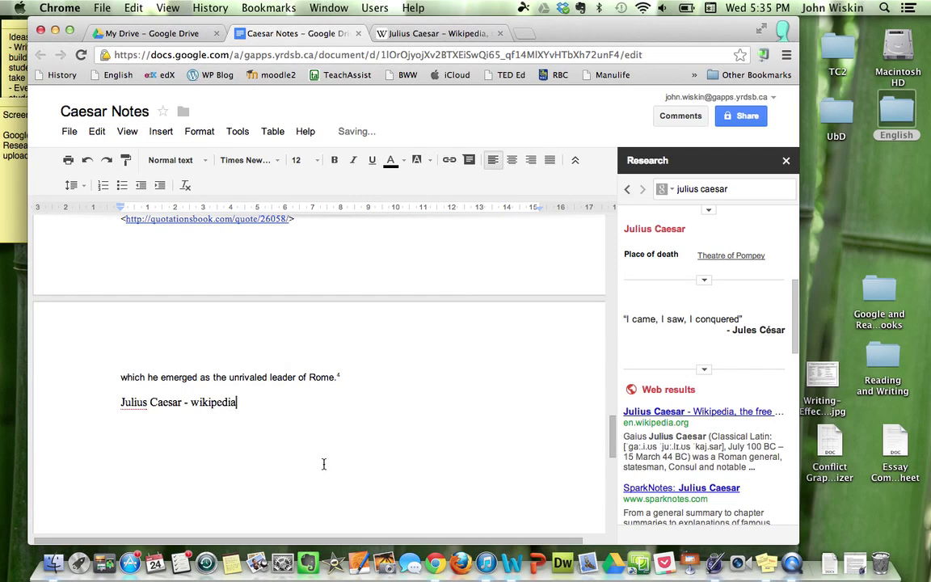
pyautogui.moveTo(671, 429)
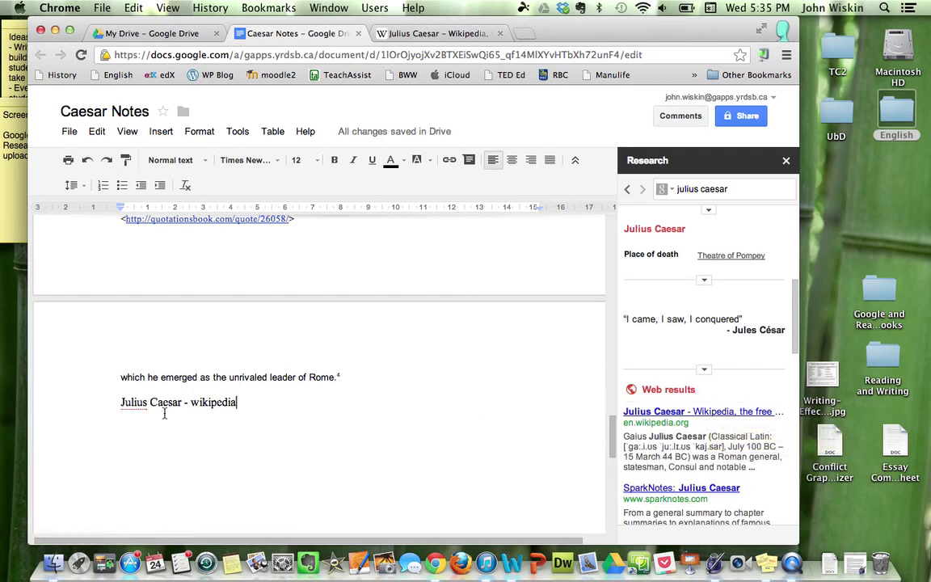
pyautogui.scroll(-3, 164, 411)
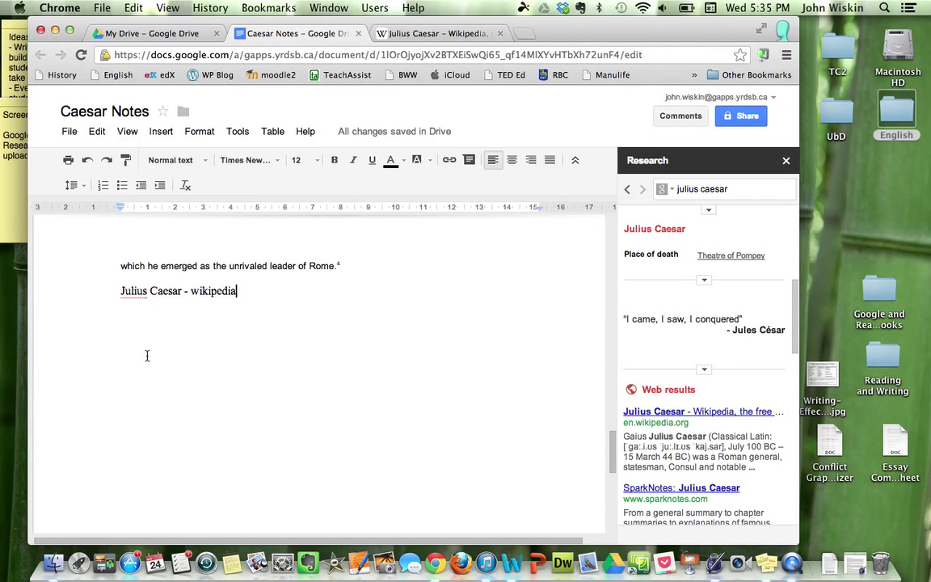
pyautogui.scroll(5, 247, 410)
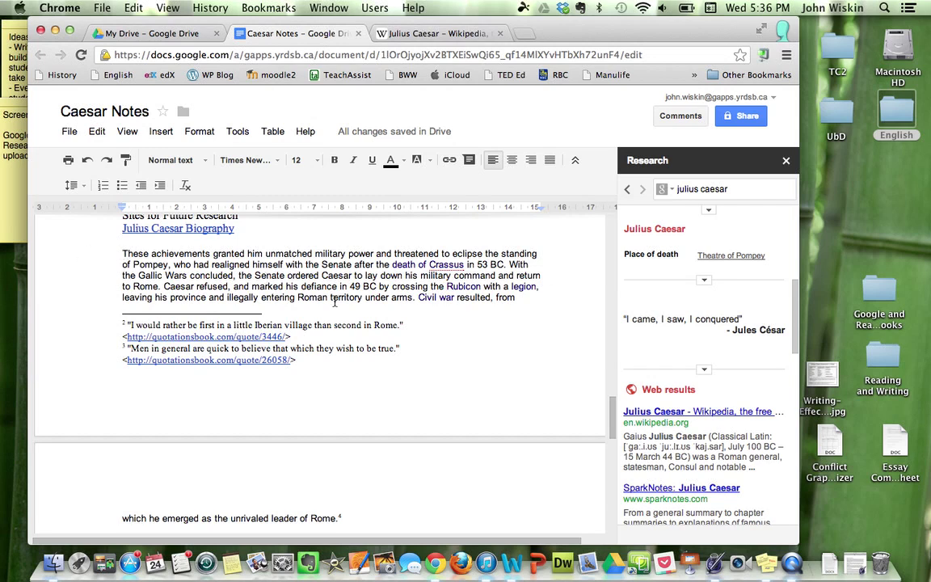
pyautogui.scroll(3, 336, 395)
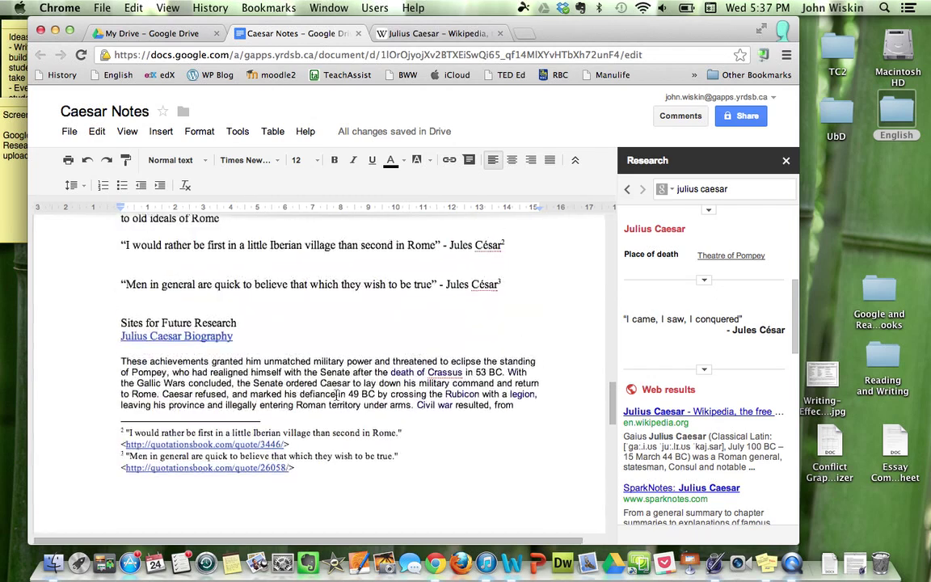
pyautogui.scroll(-5, 377, 368)
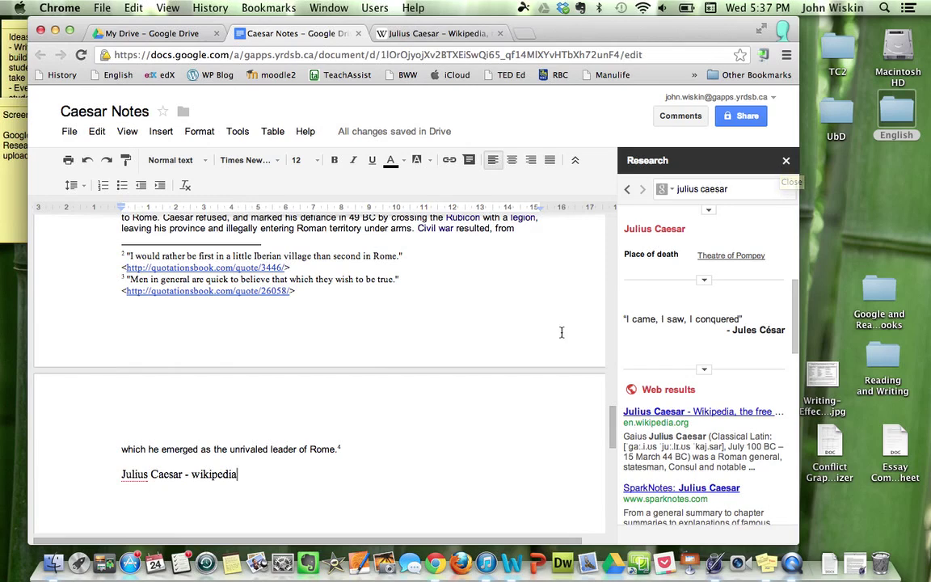
pyautogui.scroll(3, 562, 332)
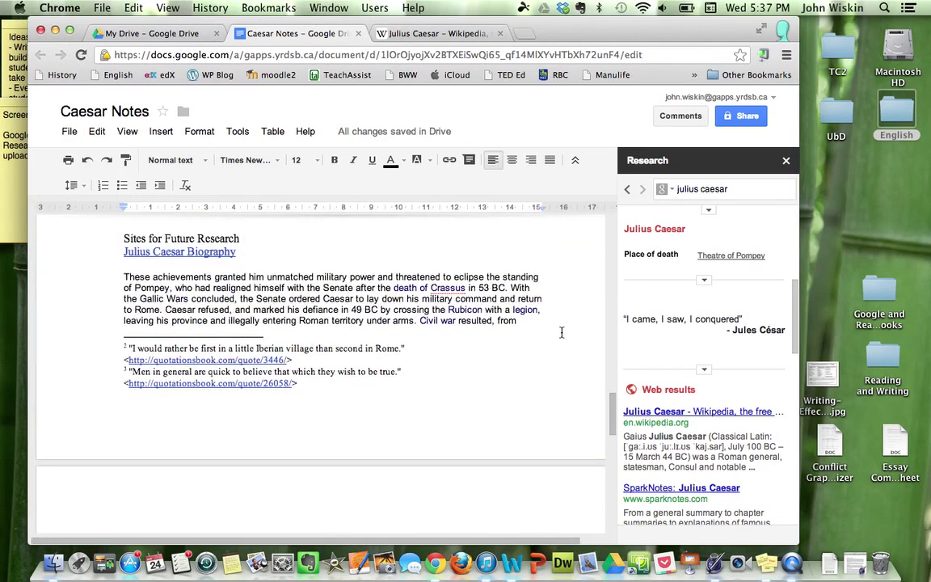
pyautogui.moveTo(693, 473)
pyautogui.scroll(5, 427, 337)
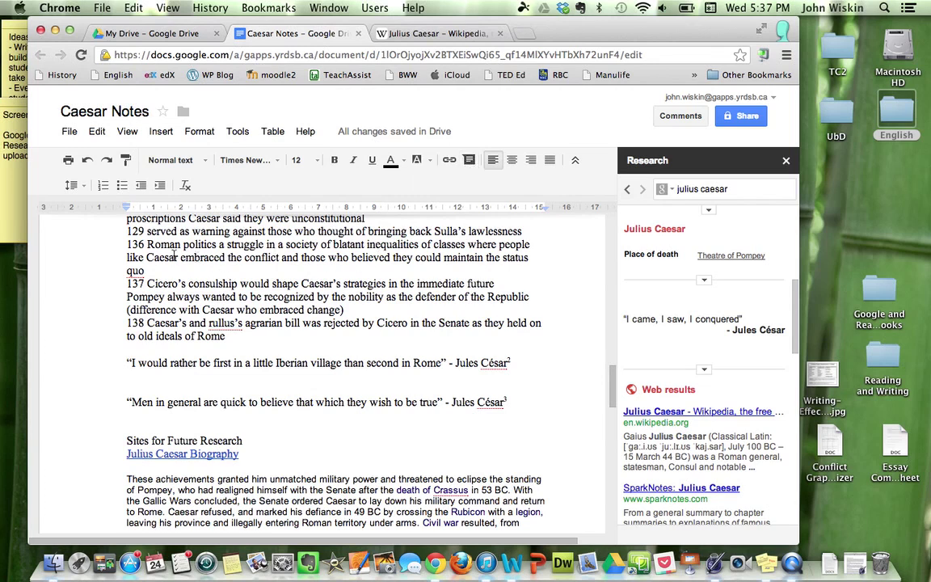
# - Close the Research panel and comment on the line 136 passage: 'What inequalities existed in Roman society? How did Caesar exploit these?'
pyautogui.click(786, 160)
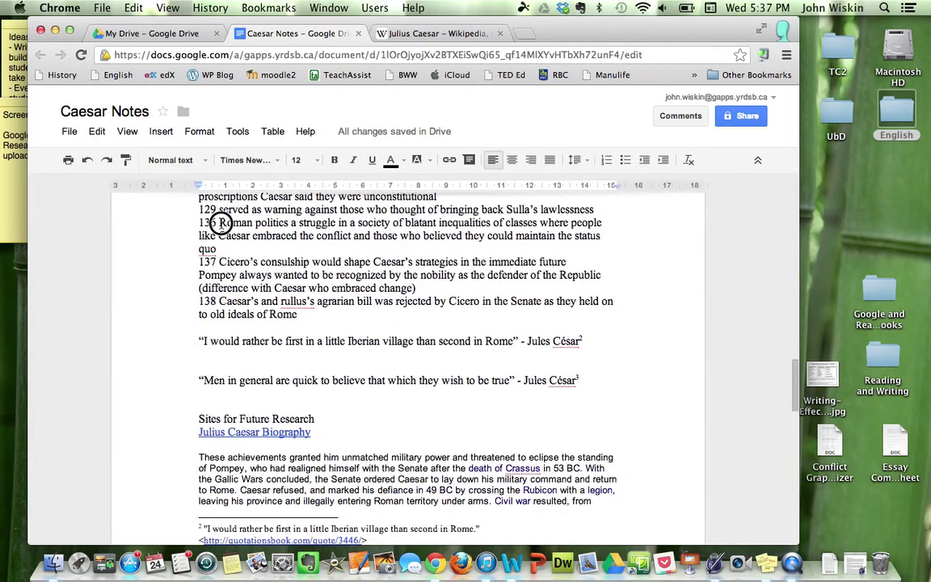
pyautogui.moveTo(218, 223); pyautogui.dragTo(245, 250)
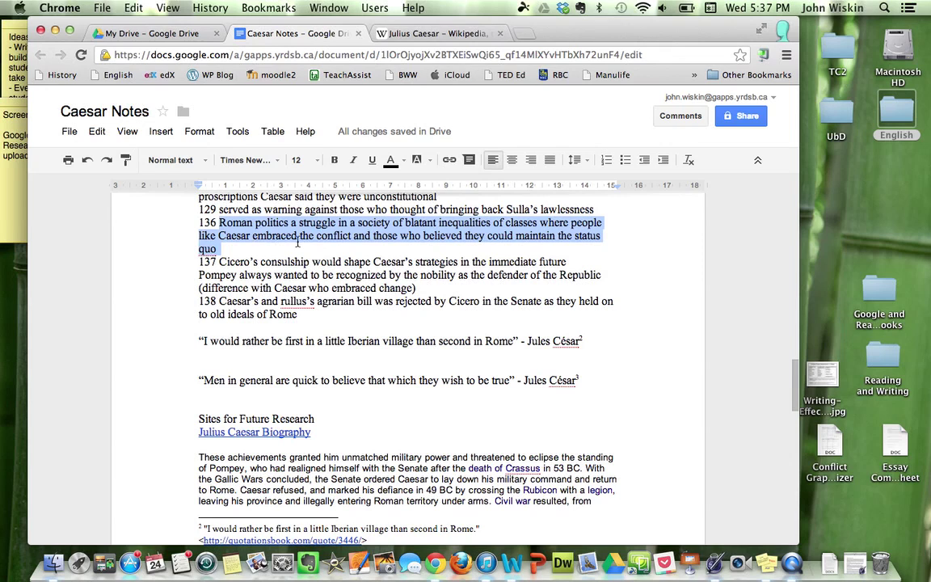
pyautogui.click(469, 158)
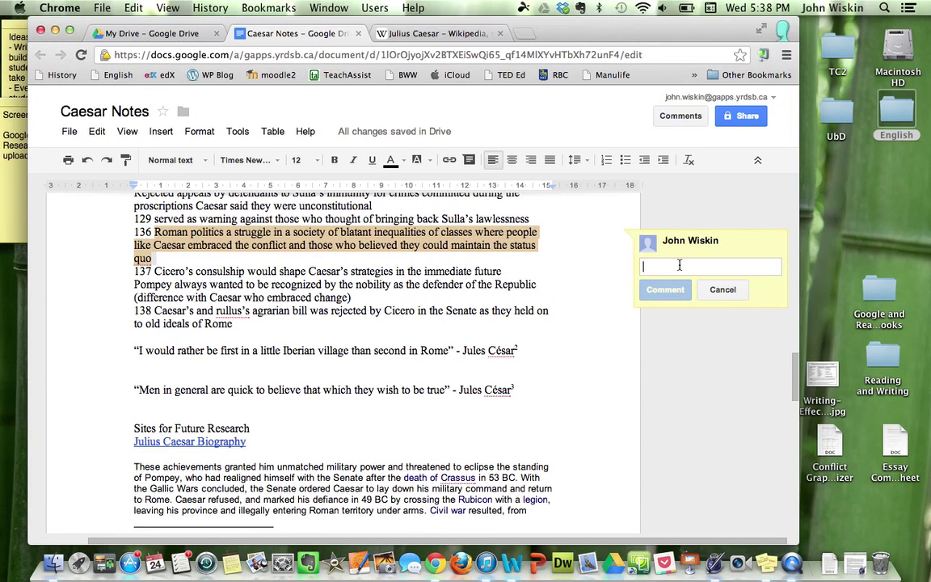
pyautogui.write('What inq')
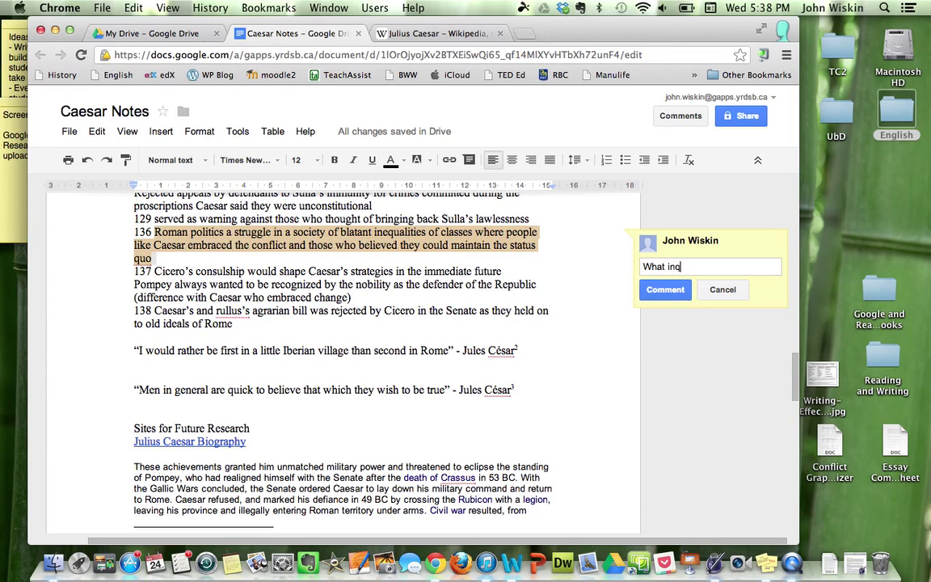
pyautogui.press('BackSpace')
pyautogui.write('euqalities')
pyautogui.press('BackSpace')
pyautogui.press('BackSpace')
pyautogui.press('BackSpace')
pyautogui.press('BackSpace')
pyautogui.press('BackSpace')
pyautogui.press('BackSpace')
pyautogui.press('BackSpace')
pyautogui.press('BackSpace')
pyautogui.press('BackSpace')
pyautogui.press('BackSpace')
pyautogui.write('equalities existed in Roman soc')
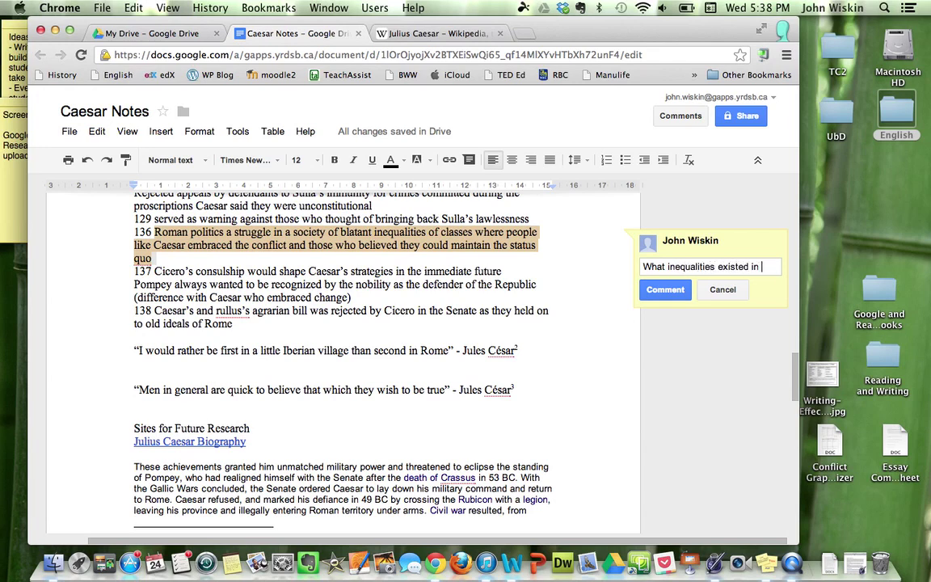
pyautogui.write('iety?')
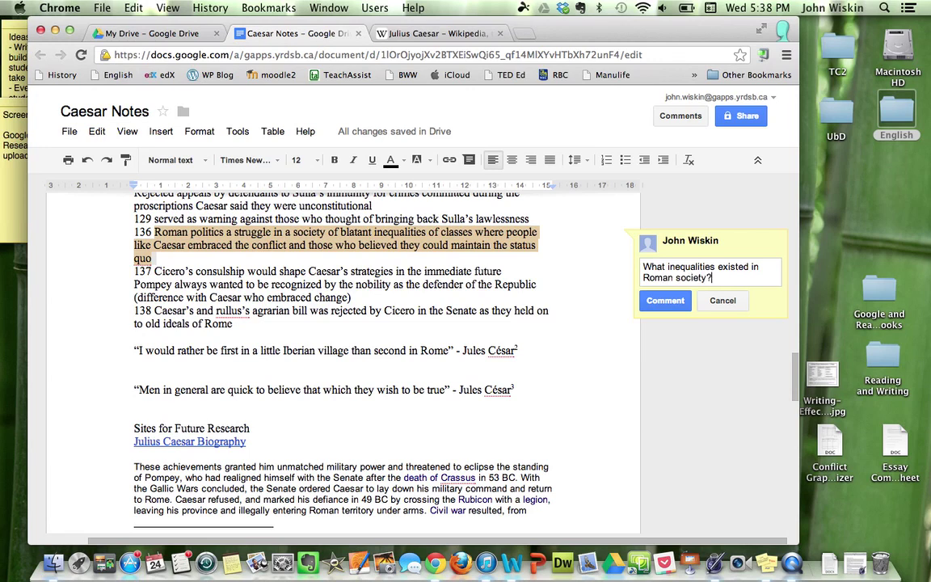
pyautogui.write(' How did Caesar exploiut')
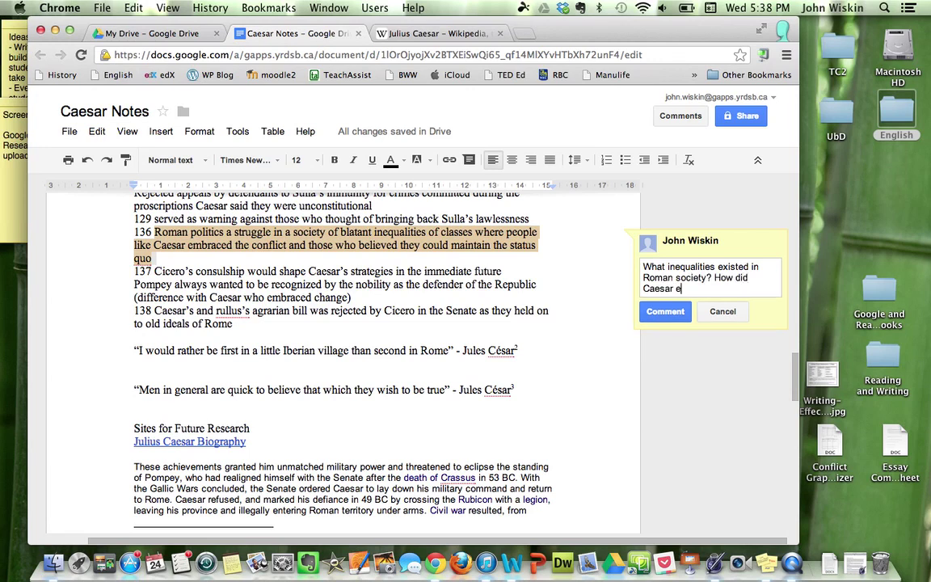
pyautogui.press('BackSpace')
pyautogui.press('BackSpace')
pyautogui.write('t these?')
pyautogui.click(665, 311)
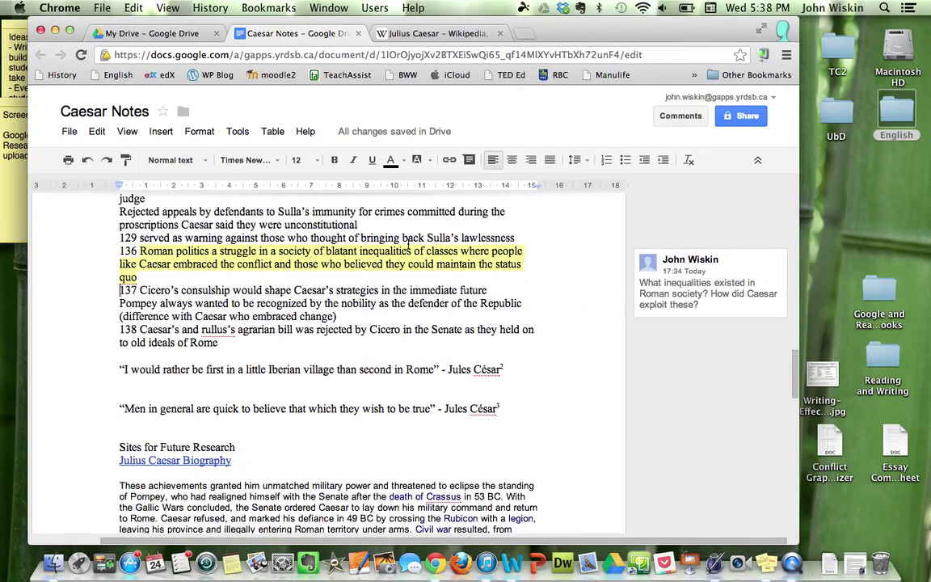
# - Edit that comment to append 'RESEARCH FURTHER.', then select the words 'to old ideals of Rome'
pyautogui.click(703, 292)
pyautogui.click(648, 320)
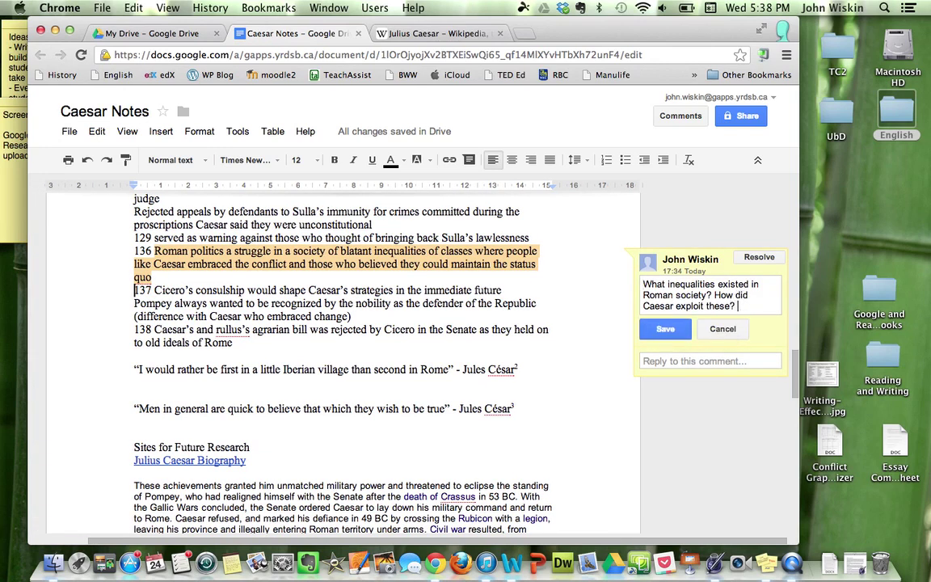
pyautogui.write('RESEARCH FUR')
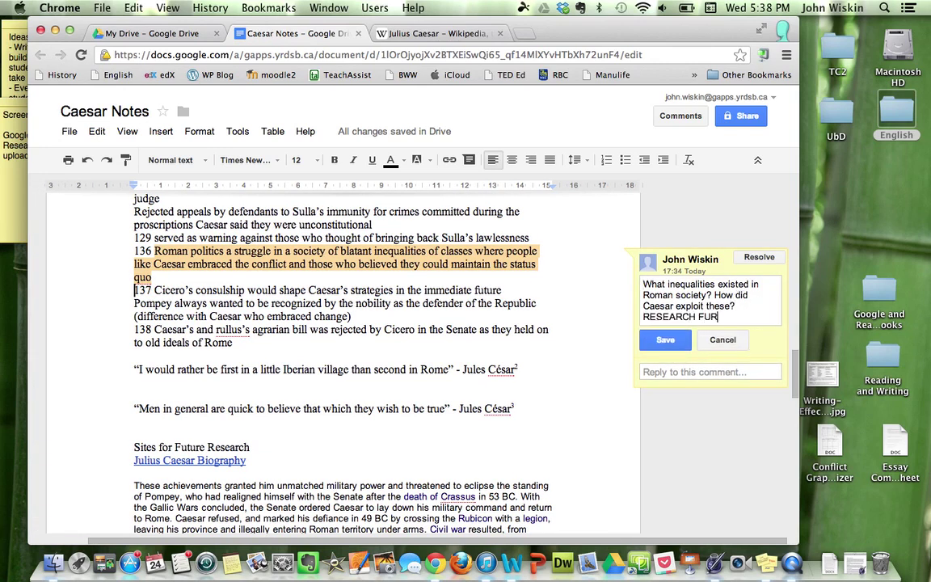
pyautogui.write('THER.')
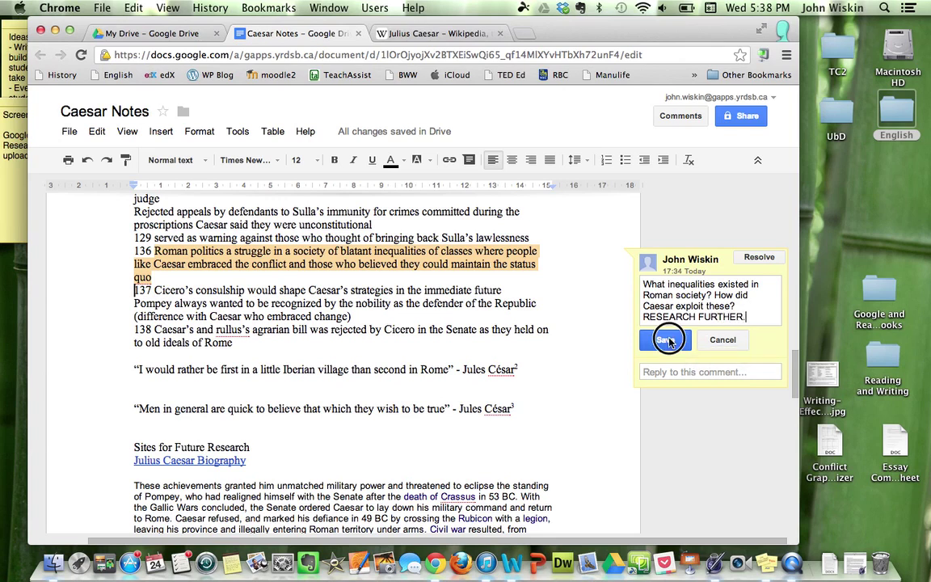
pyautogui.click(665, 341)
pyautogui.click(514, 329)
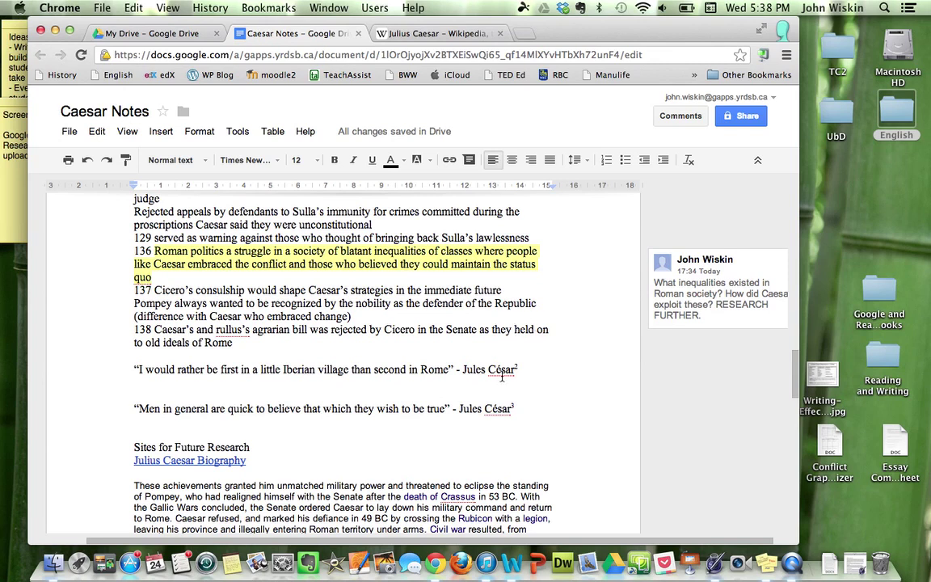
pyautogui.moveTo(234, 344); pyautogui.dragTo(137, 342)
# - Comment on 'to old ideals of Rome': 'Is this a good idea? Where should my research take me?'
pyautogui.click(469, 160)
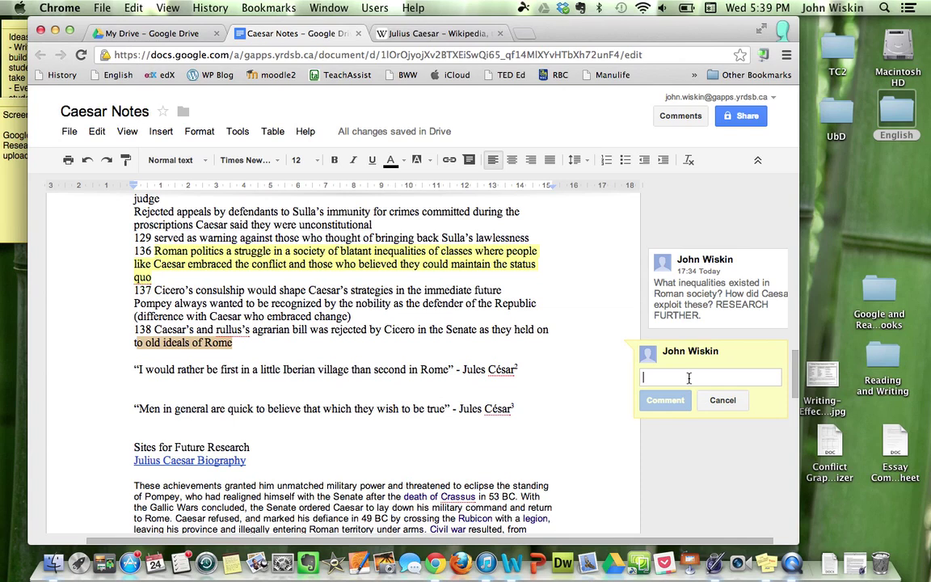
pyautogui.write('Is this a go')
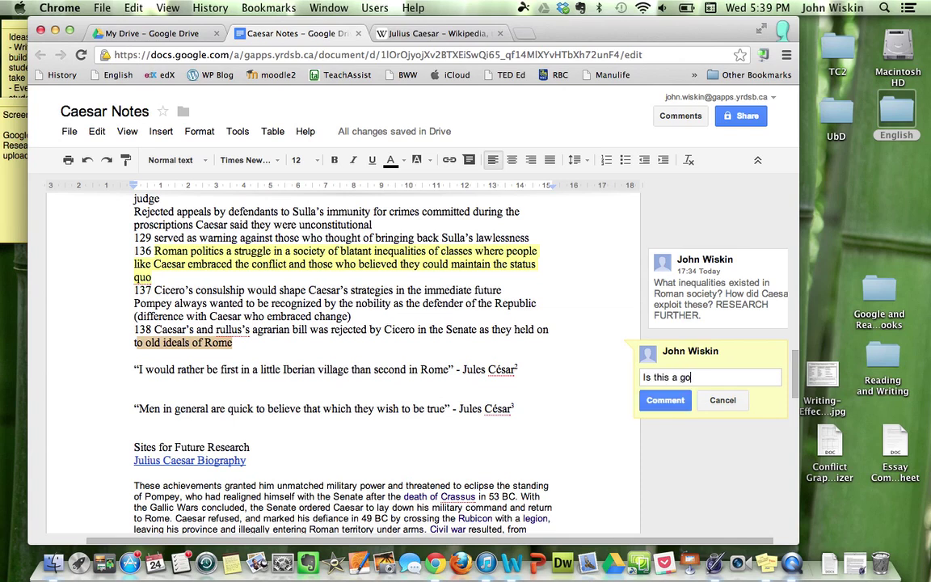
pyautogui.write('od idea? Where should my r')
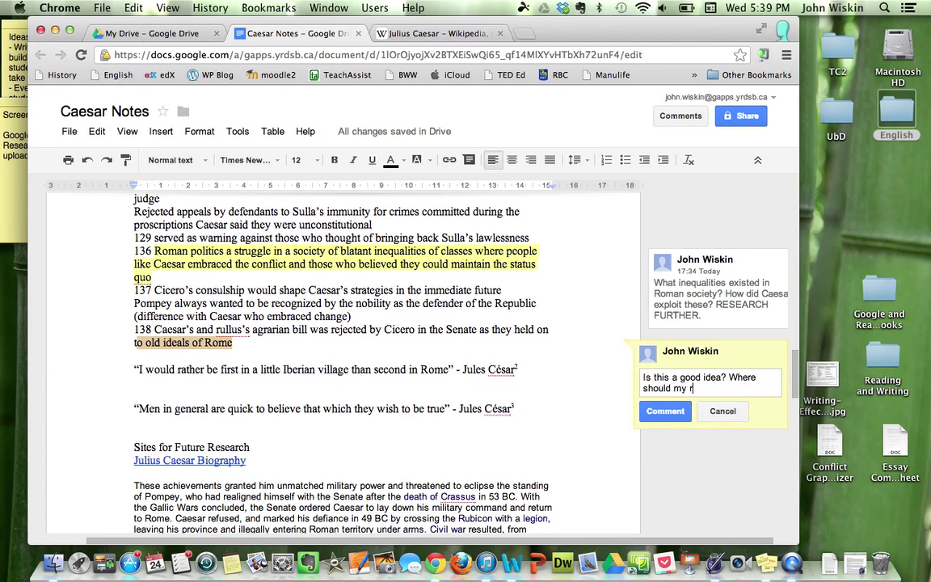
pyautogui.write('esearch take me?')
pyautogui.click(665, 411)
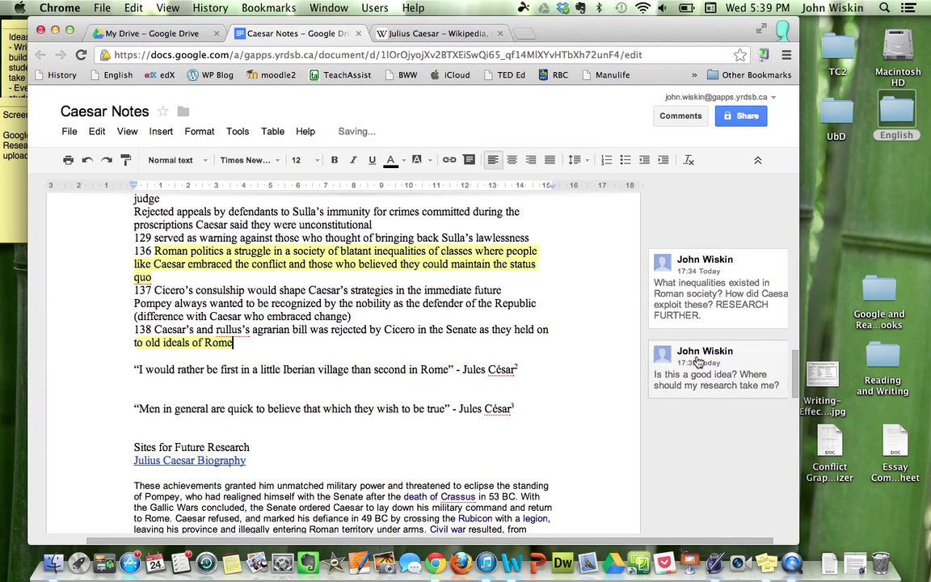